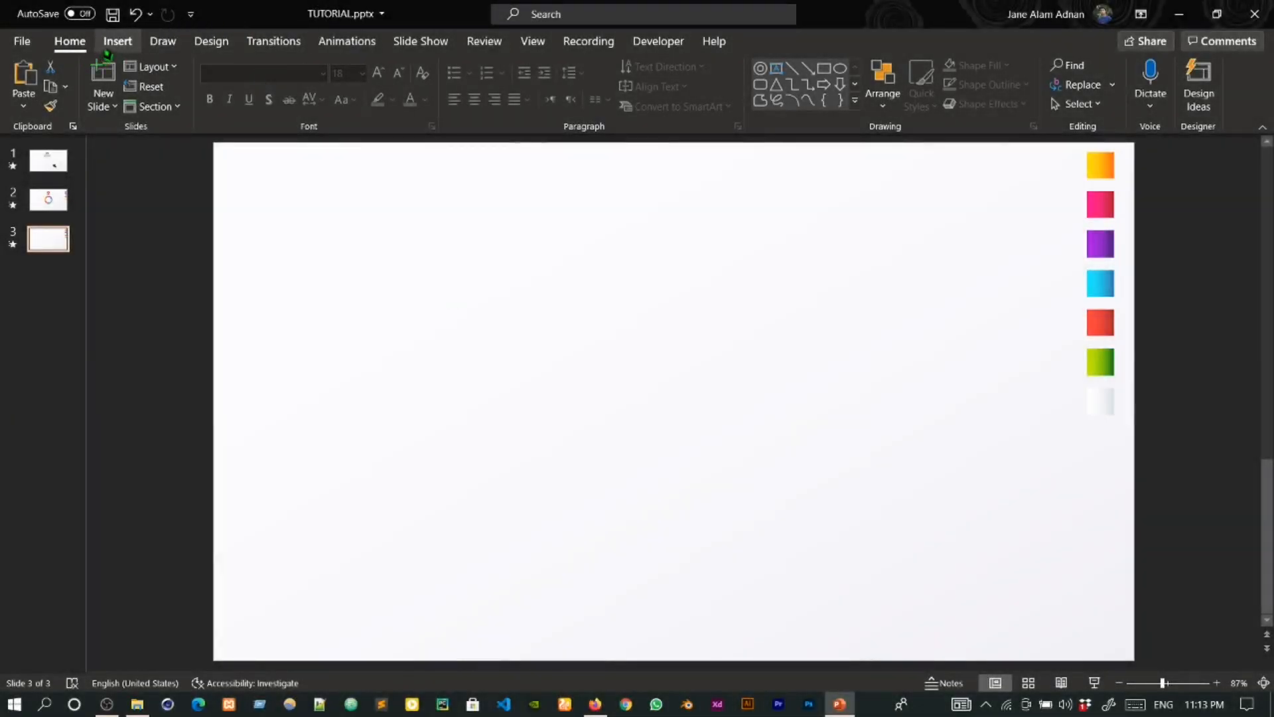
- Insert a hollow circle shape, thin it to a narrow ring and resize it to about 2.35 inches across
left_click(117, 41)
left_click(266, 104)
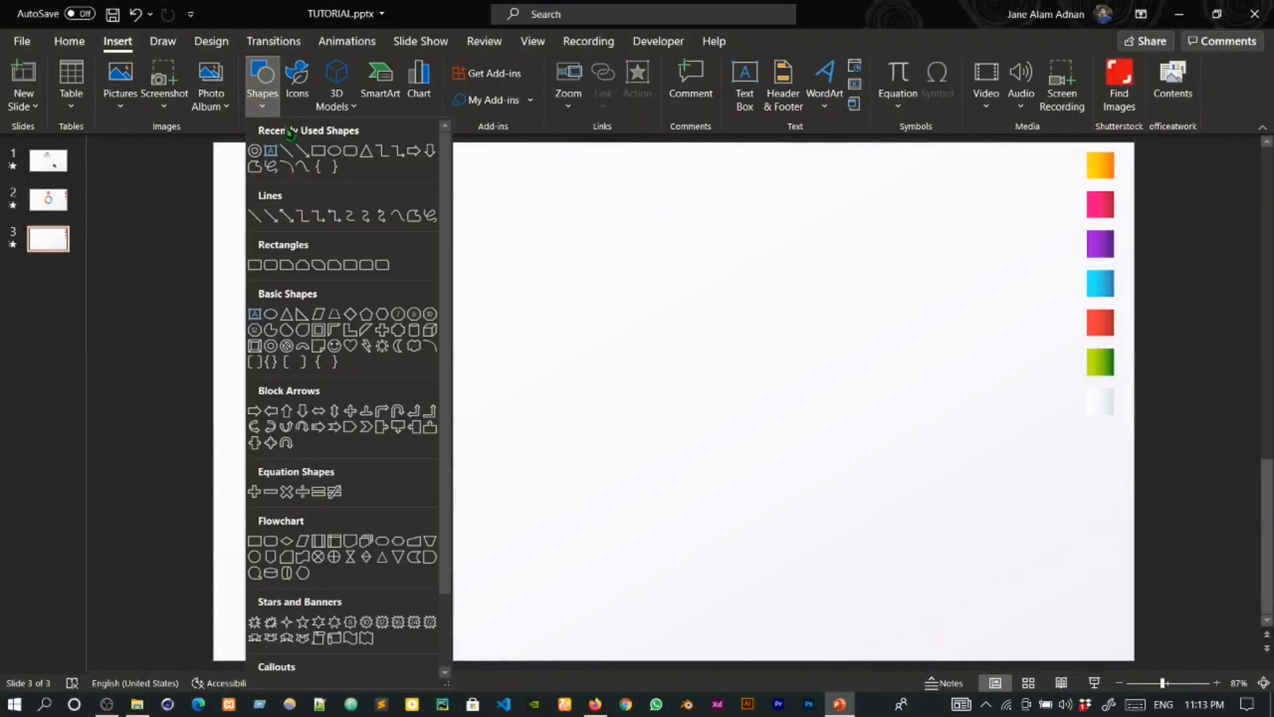
left_click(275, 346)
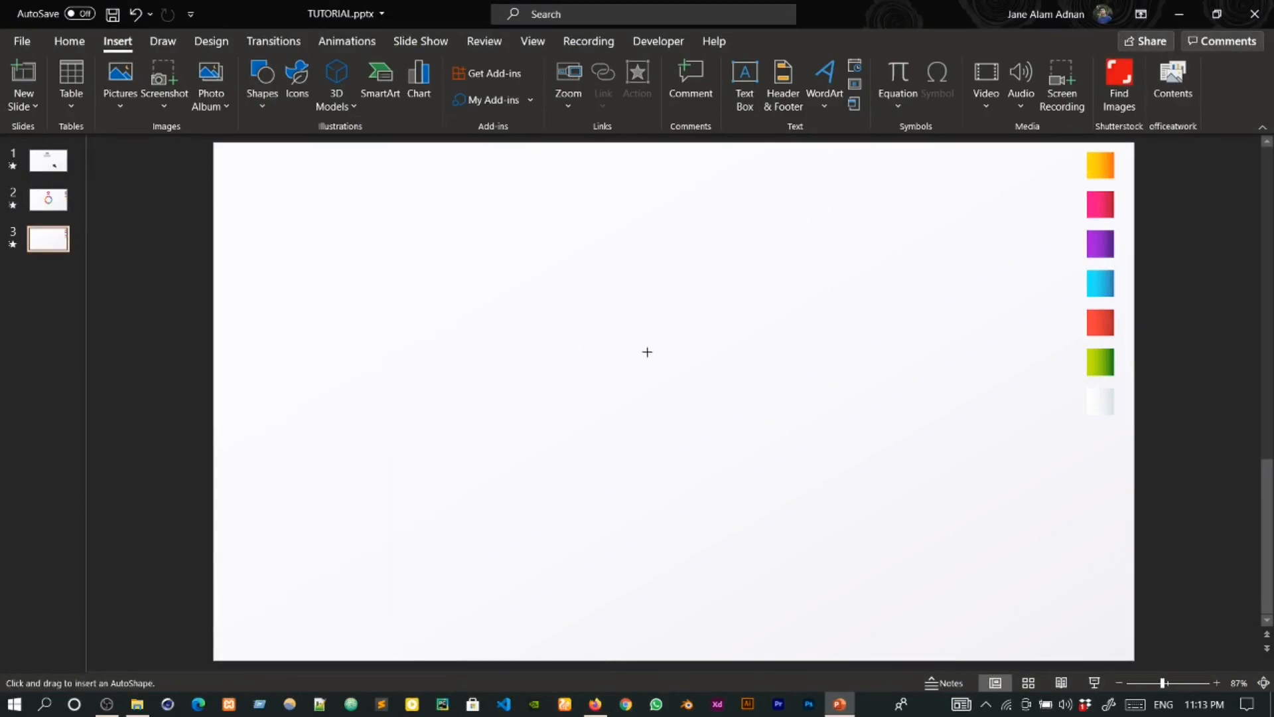
left_click_drag(627, 335, 834, 542)
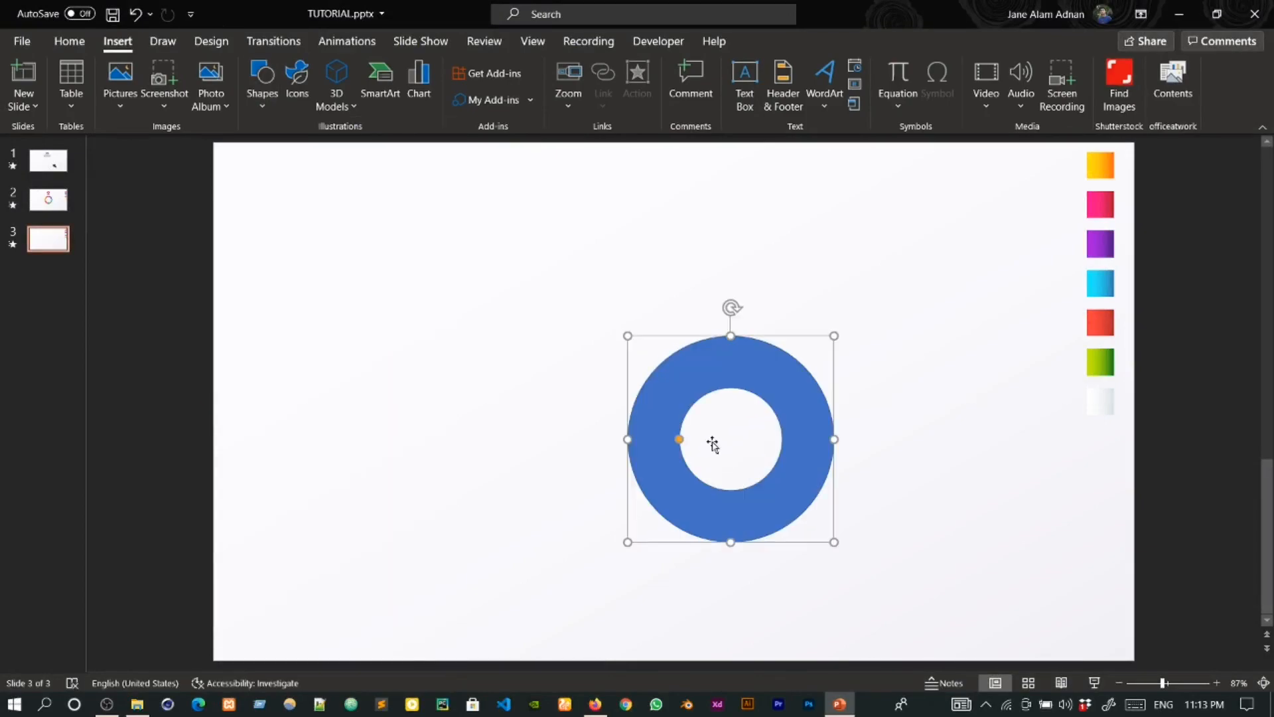
left_click_drag(678, 439, 647, 425)
left_click_drag(833, 543, 790, 498)
- Center the ring horizontally and vertically on the slide and thicken its band slightly
left_click(1108, 68)
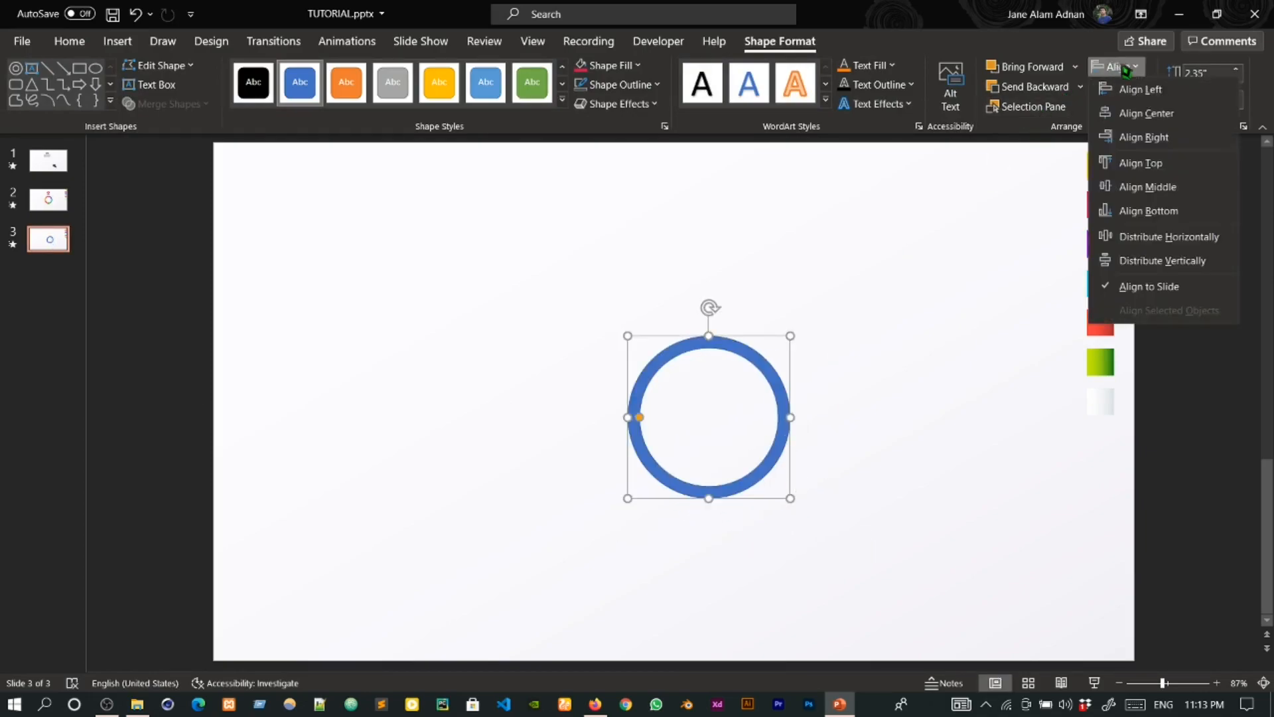
left_click(1135, 112)
left_click(1115, 66)
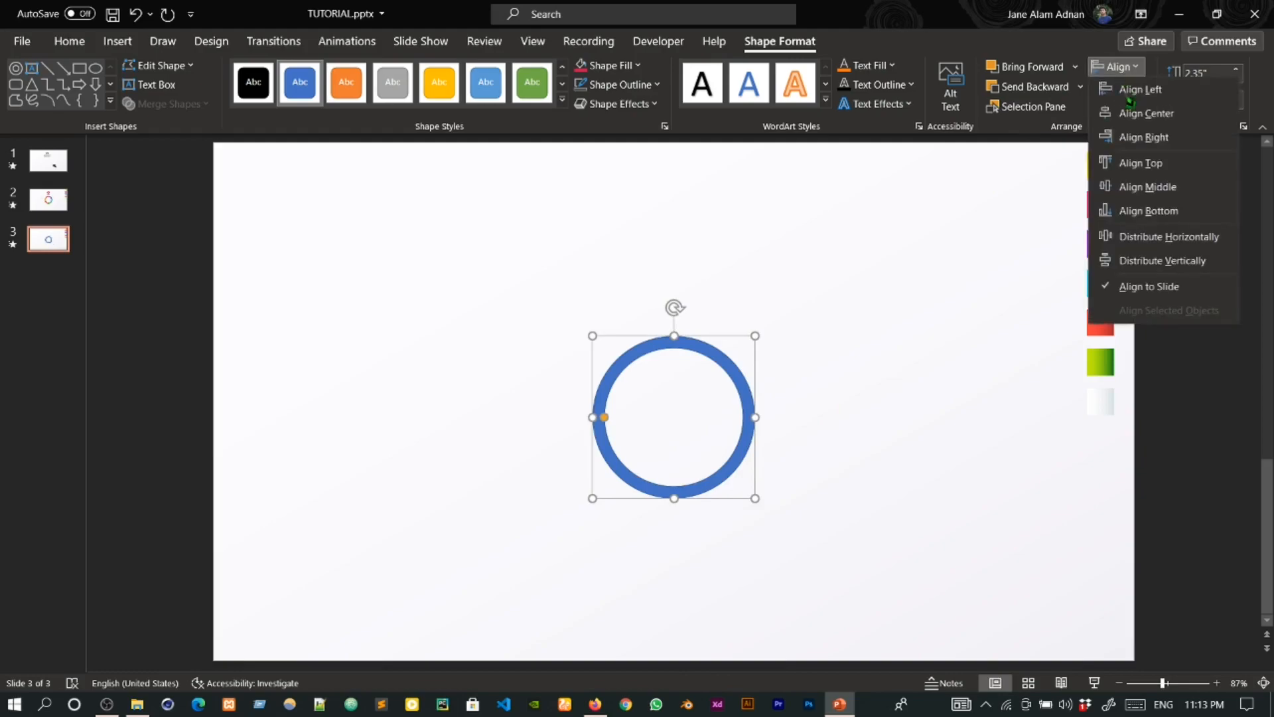
left_click(1143, 189)
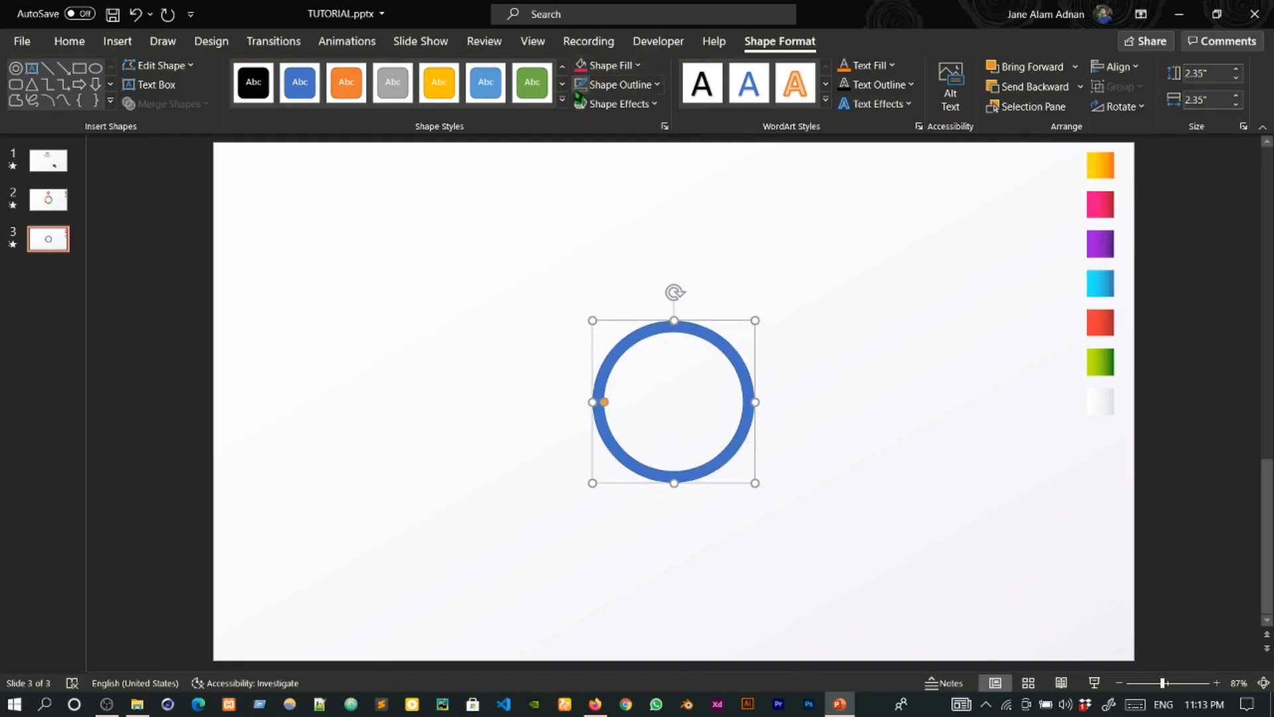
left_click_drag(606, 405, 606, 402)
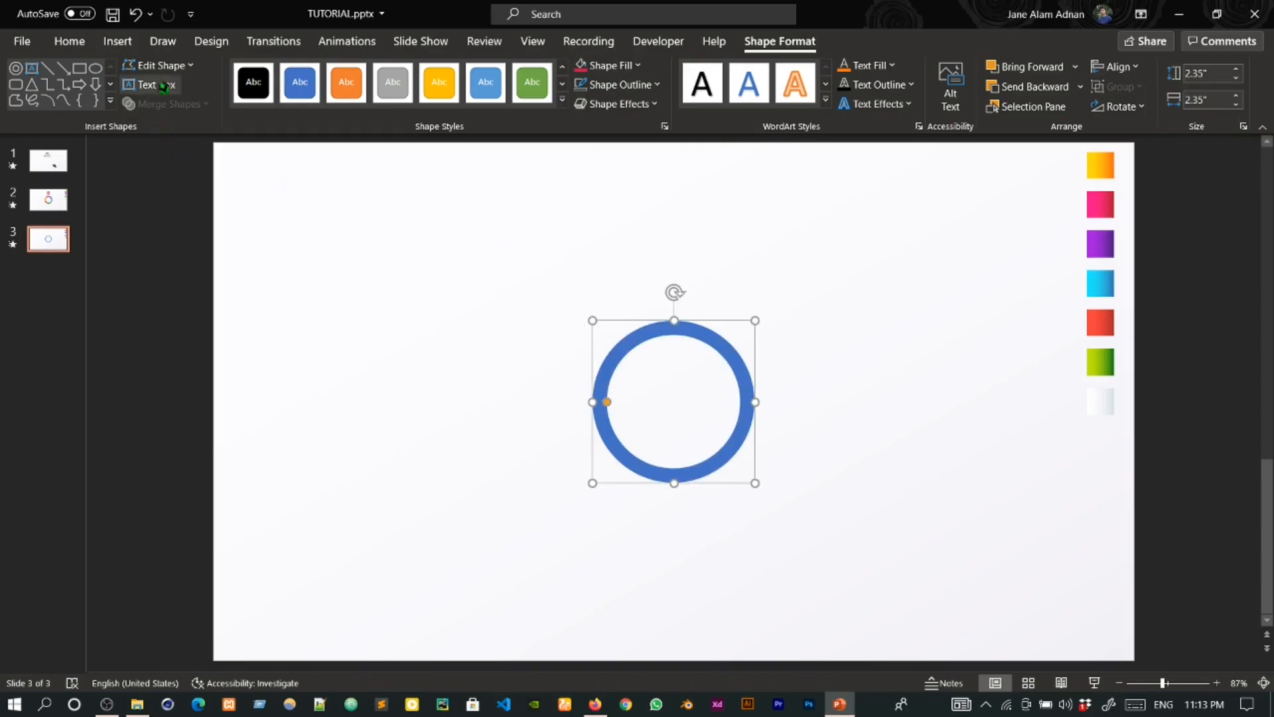
- Draw an isosceles triangle about 1.78 by 1.54 inches and flip it so it points down into the ring's top edge
left_click(31, 84)
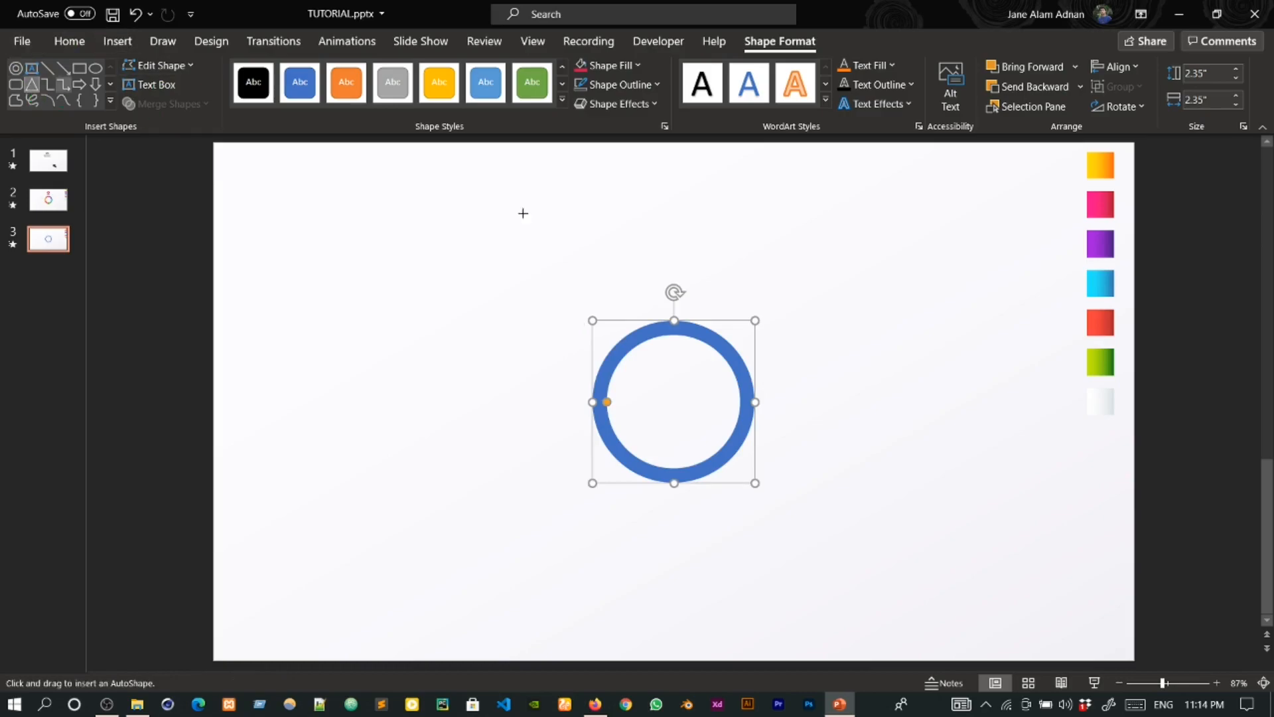
left_click_drag(839, 336, 963, 442)
left_click_drag(900, 308, 901, 468)
left_click_drag(927, 384, 669, 500)
- Place an upright duplicate triangle against the ring's bottom edge, pointing inward, and group the two triangles
key("ctrl+d")
left_click_drag(673, 585, 678, 493)
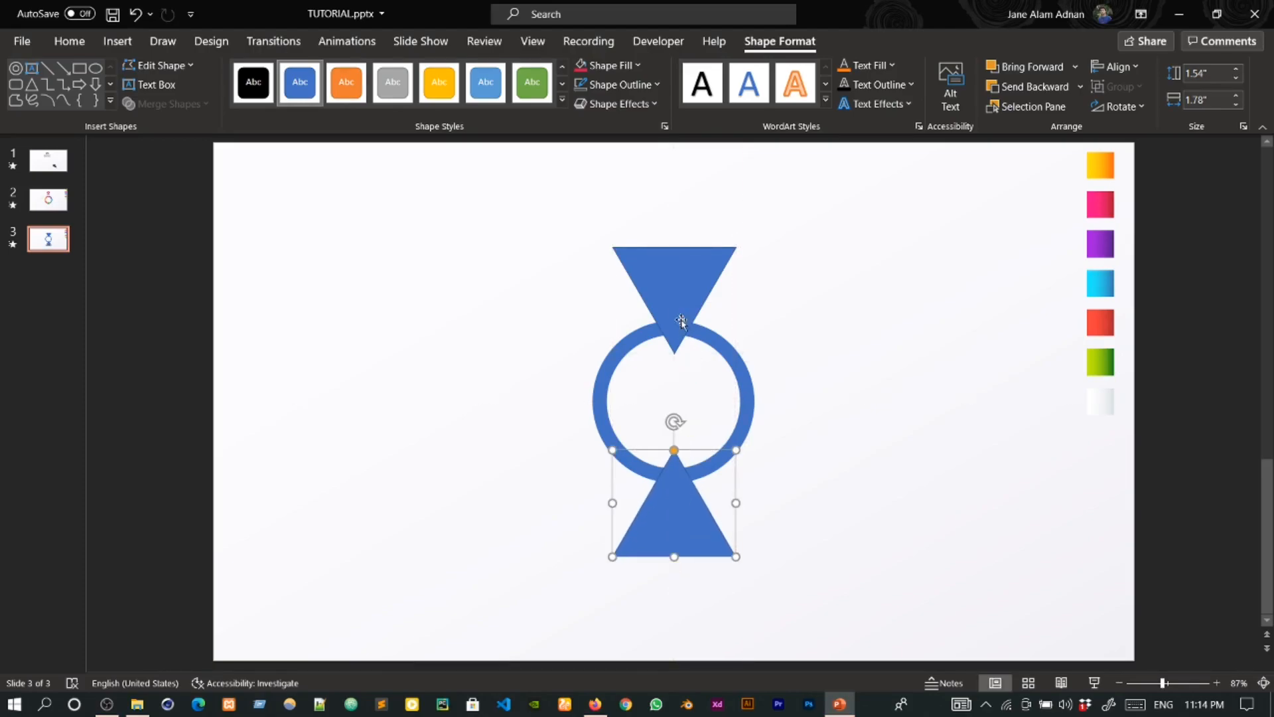
left_click(675, 295, "shift")
right_click(678, 299)
mouse_move(724, 416)
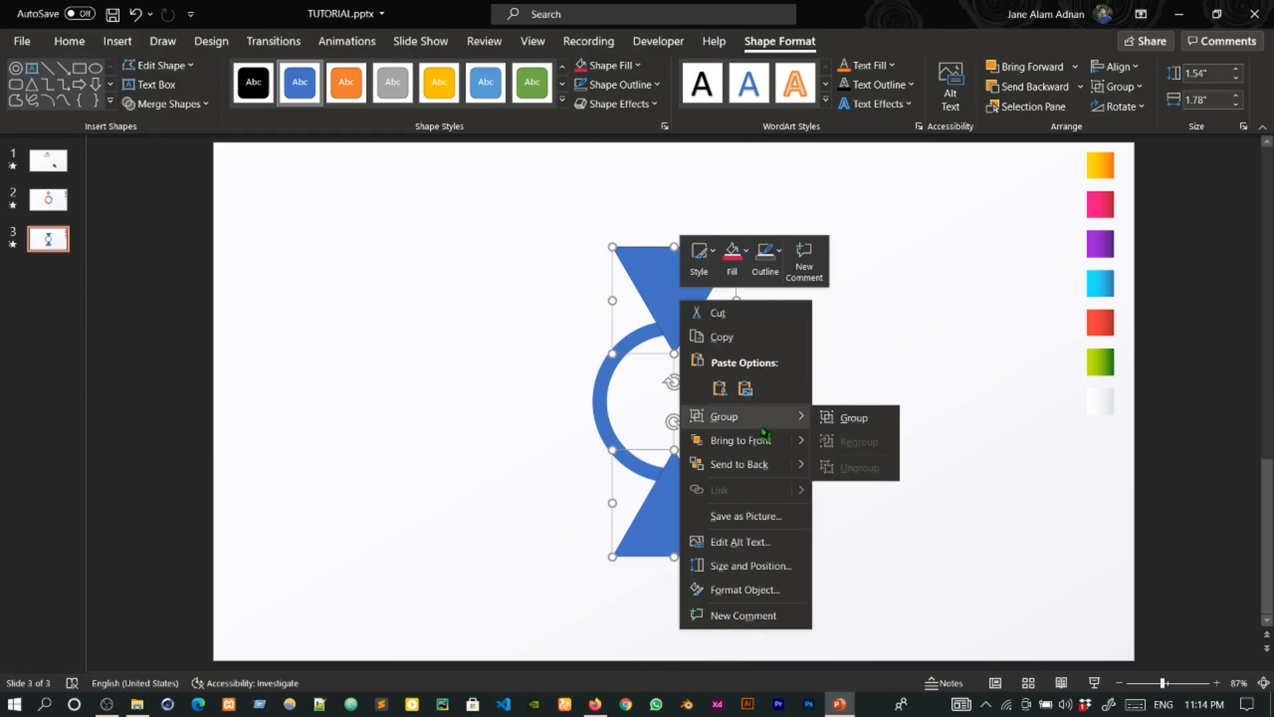
left_click(856, 418)
- Duplicate the triangle pair and rotate the copies so six triangles are evenly spaced around the ring
left_click_drag(675, 307, 673, 302)
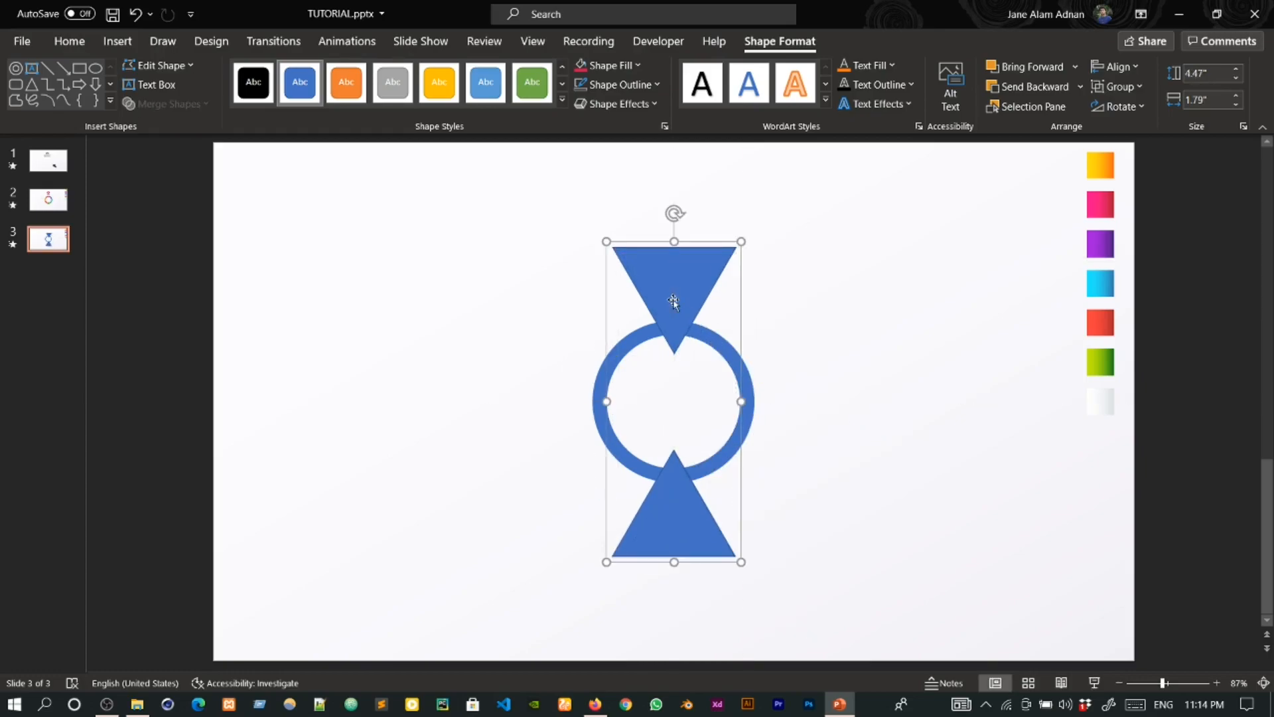
left_click_drag(674, 213, 833, 498)
key("ctrl+d")
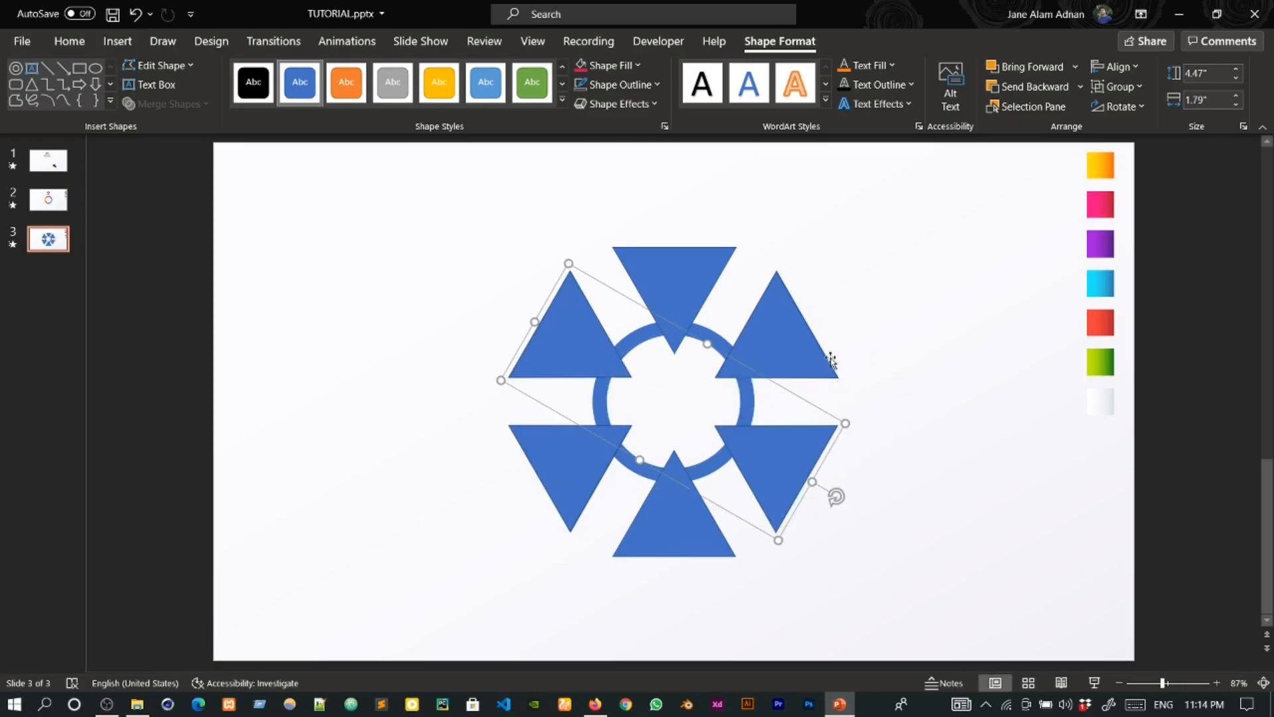
- Ungroup all three triangle pairs around the ring
right_click(800, 465)
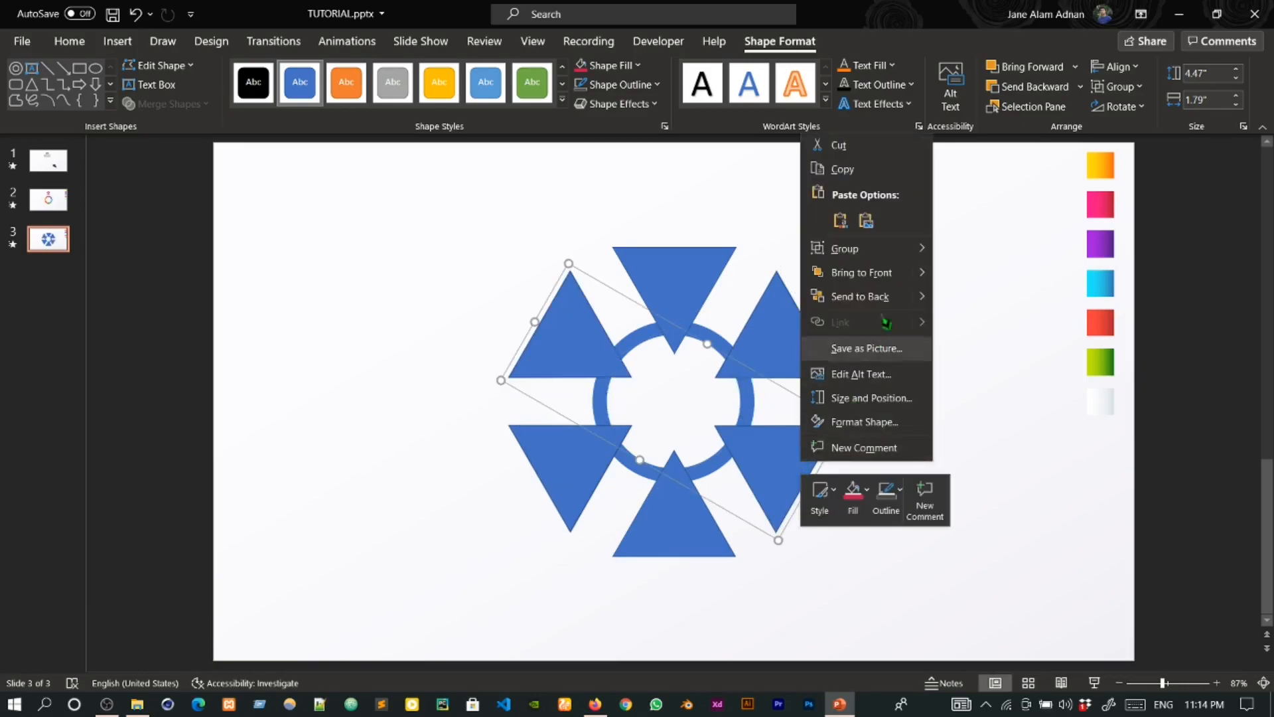
mouse_move(863, 249)
left_click(1005, 306)
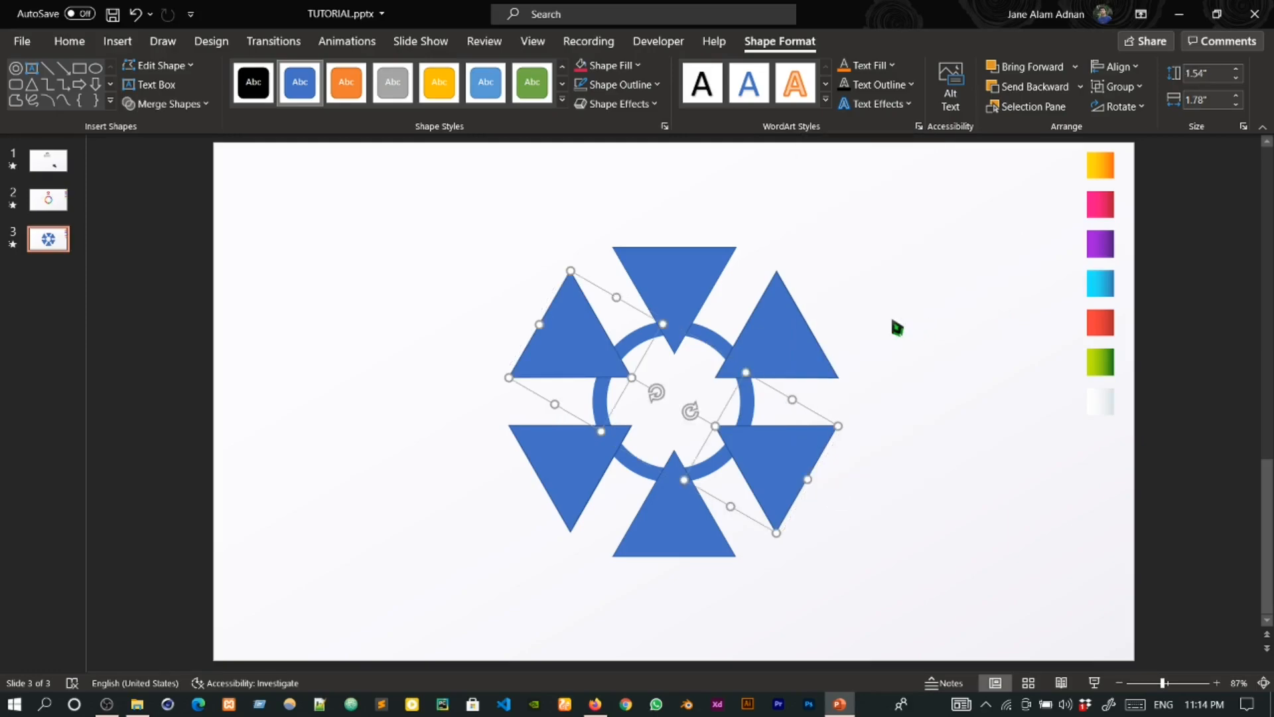
left_click(795, 325)
right_click(795, 324)
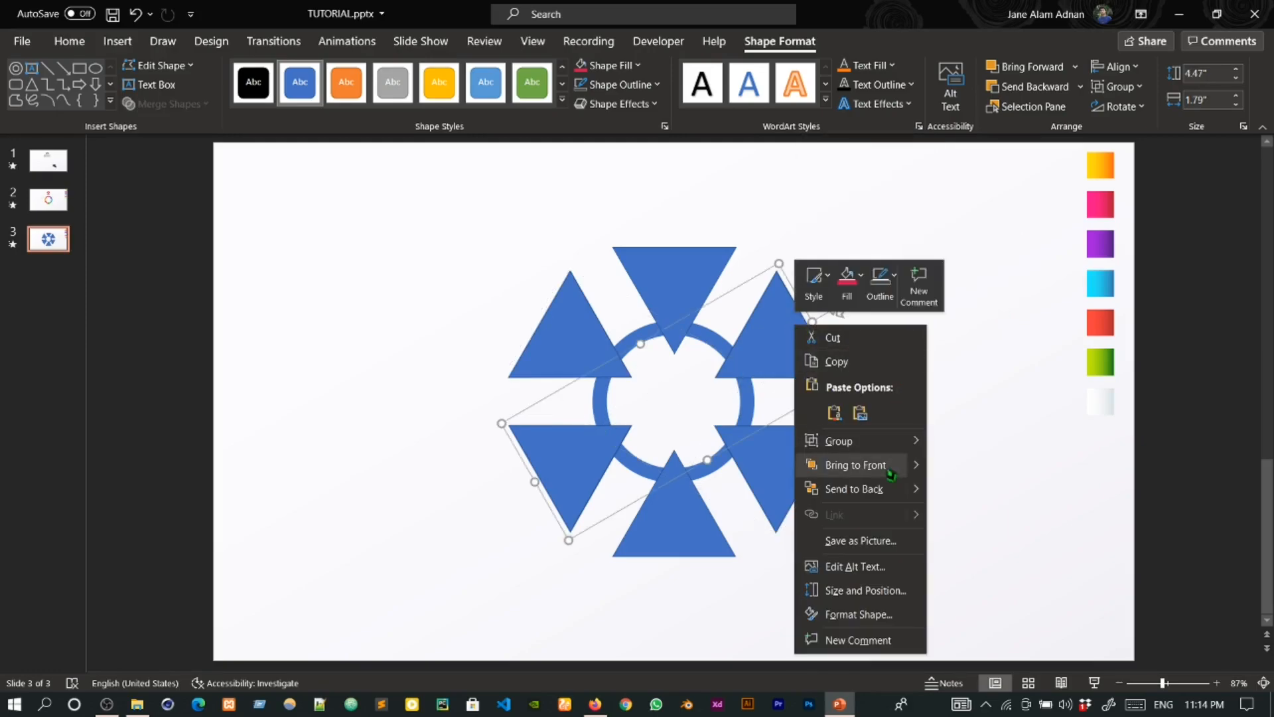
mouse_move(897, 442)
left_click(974, 492)
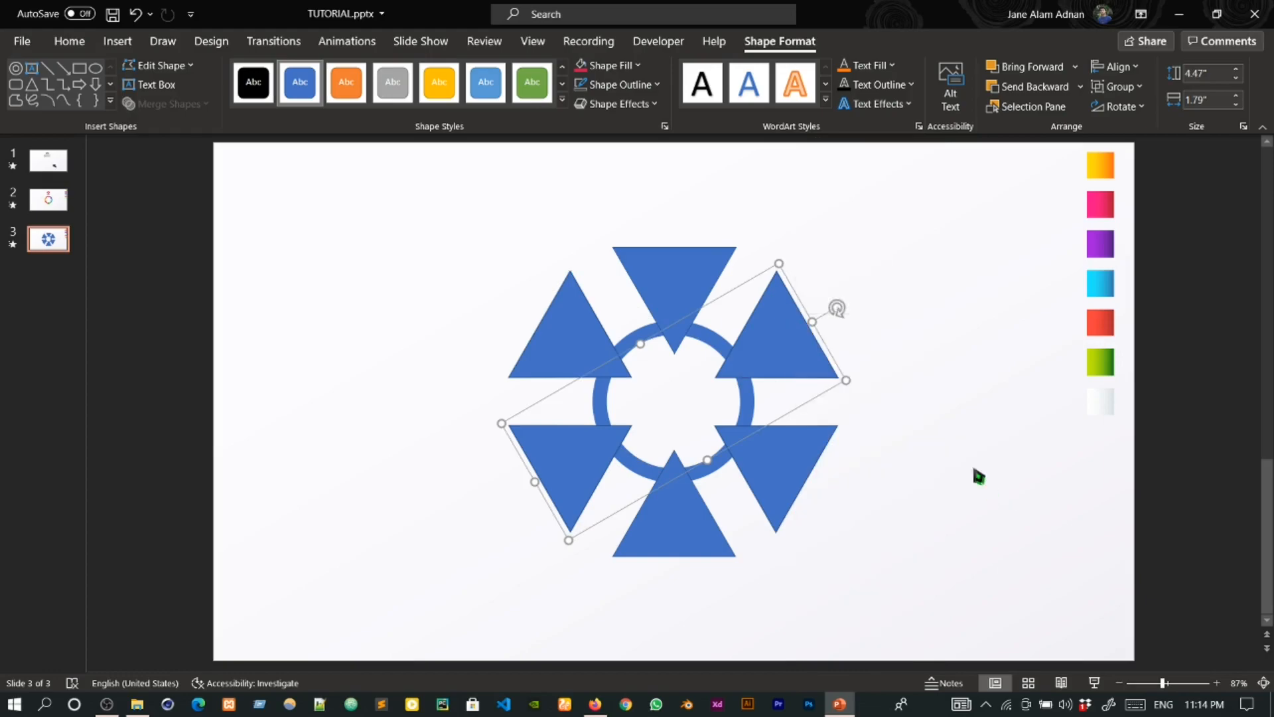
left_click(711, 265)
right_click(711, 264)
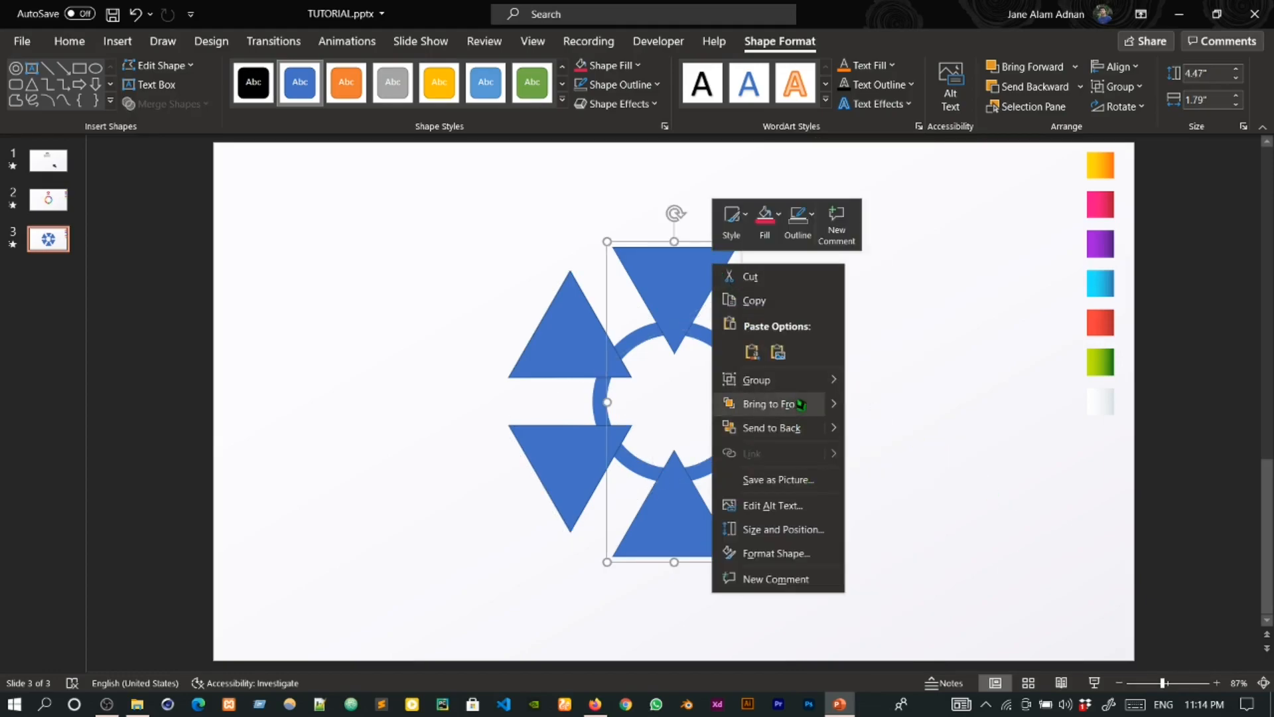
mouse_move(826, 380)
left_click(917, 428)
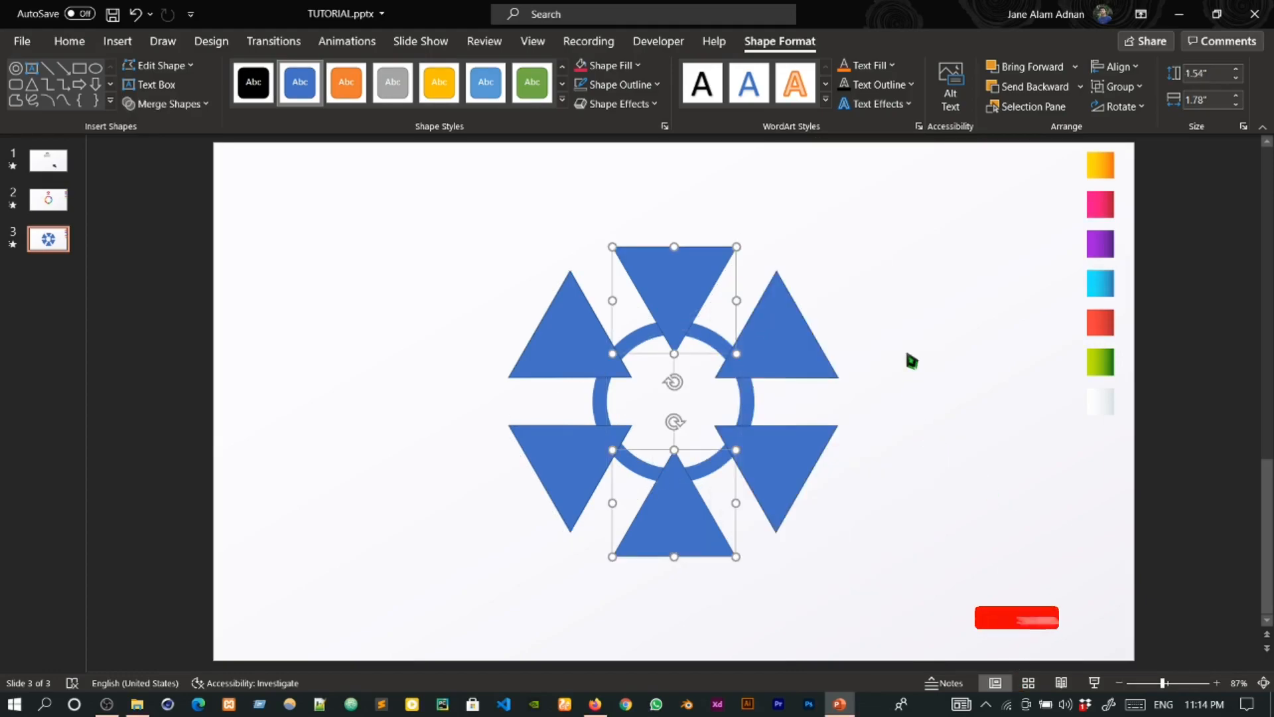
- Select the ring with all six triangles and split them into pieces with the Fragment merge
left_click(883, 285)
left_click_drag(892, 215, 434, 600)
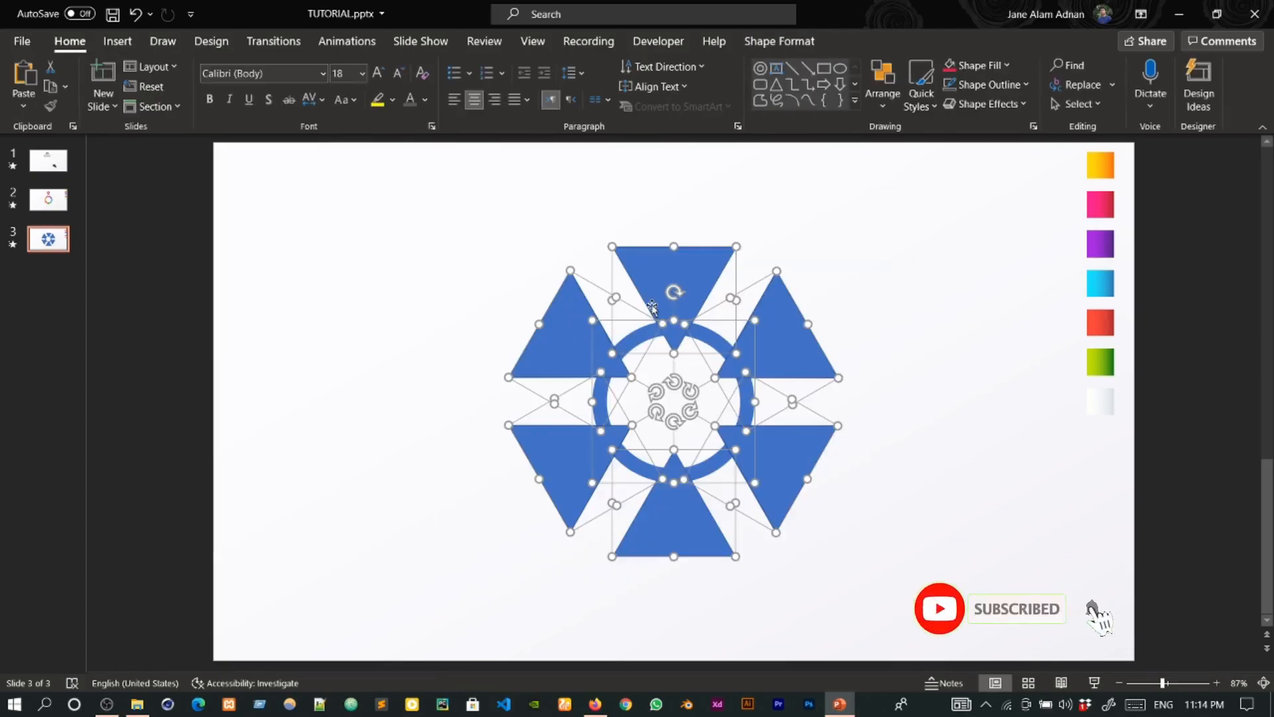
left_click(166, 104)
left_click(171, 174)
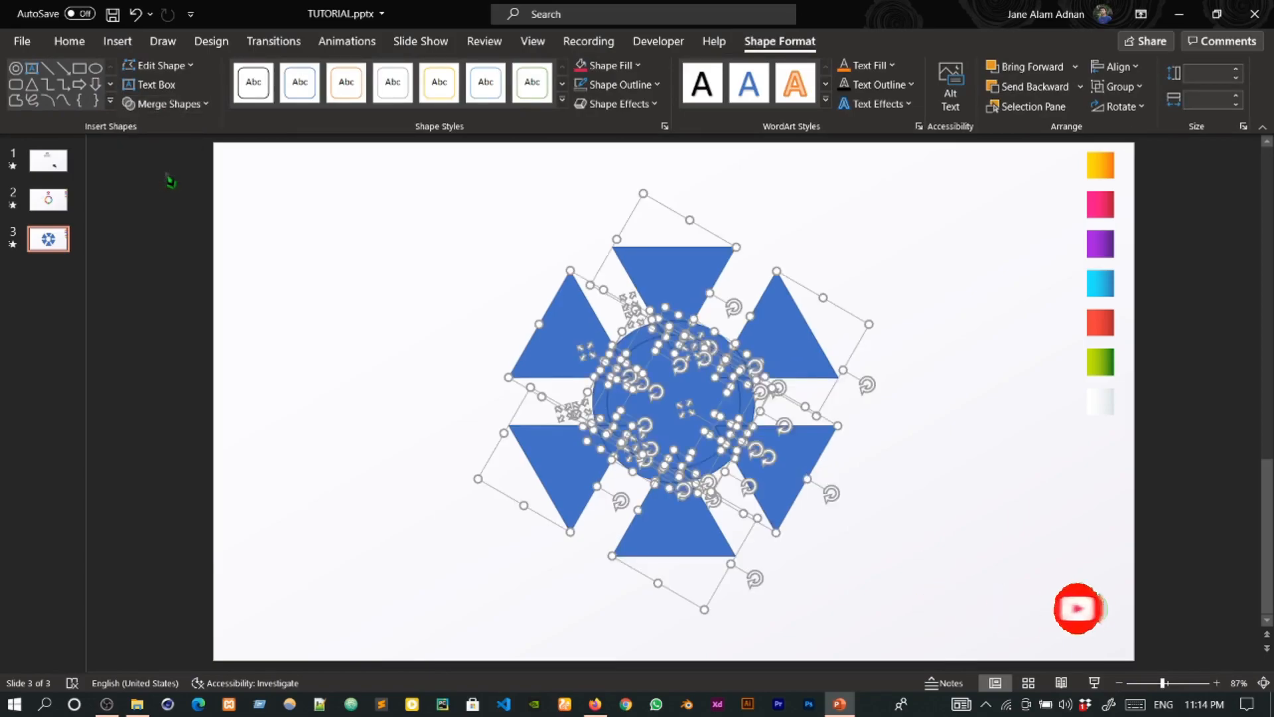
- Delete the central fragment inside the ring
left_click(952, 416)
left_click(673, 397)
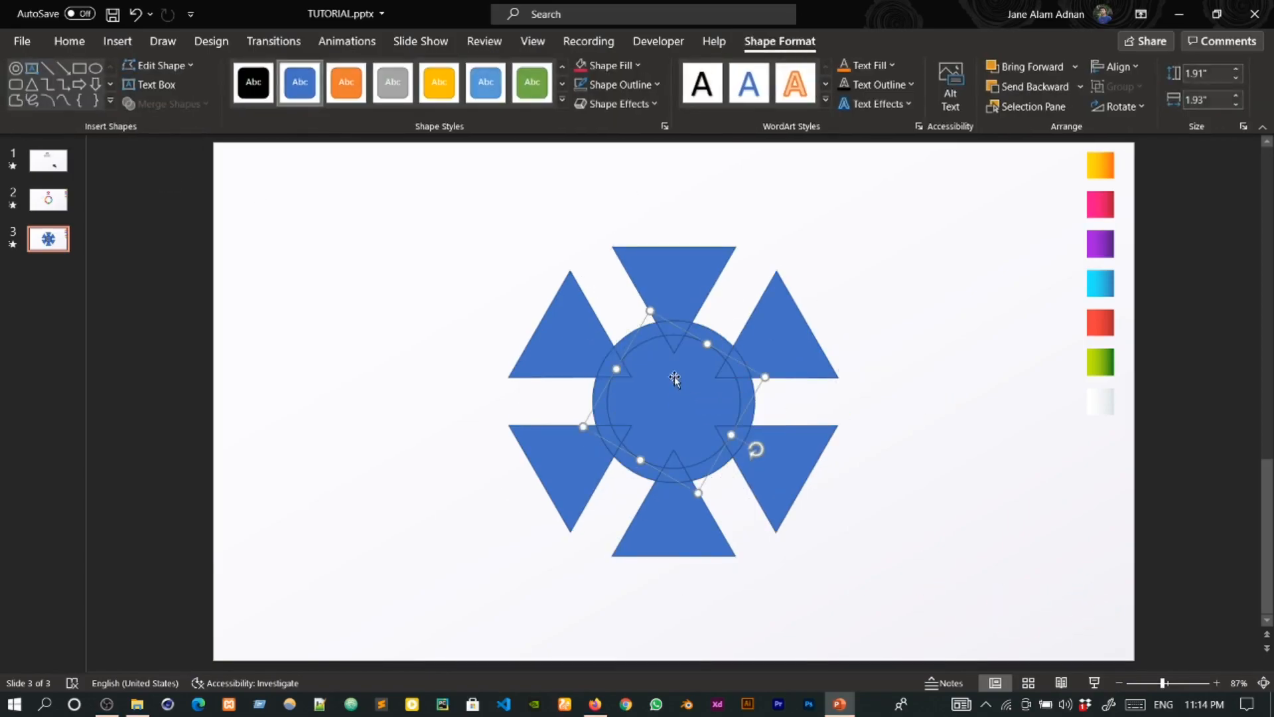
key("Delete")
- Union the left ring segment with the upper-left triangle's overlapping piece and inner tip
left_click(606, 411)
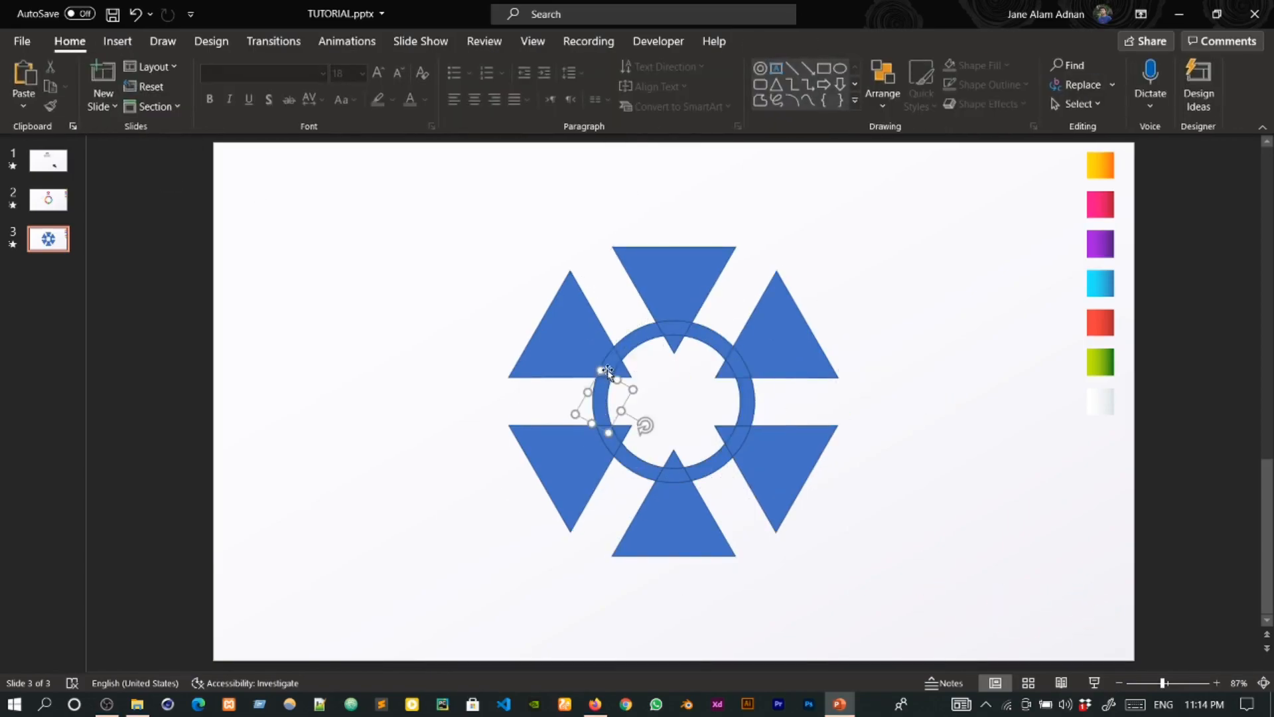
key("ctrl+z")
scroll(616, 377, "up", 10, "ctrl")
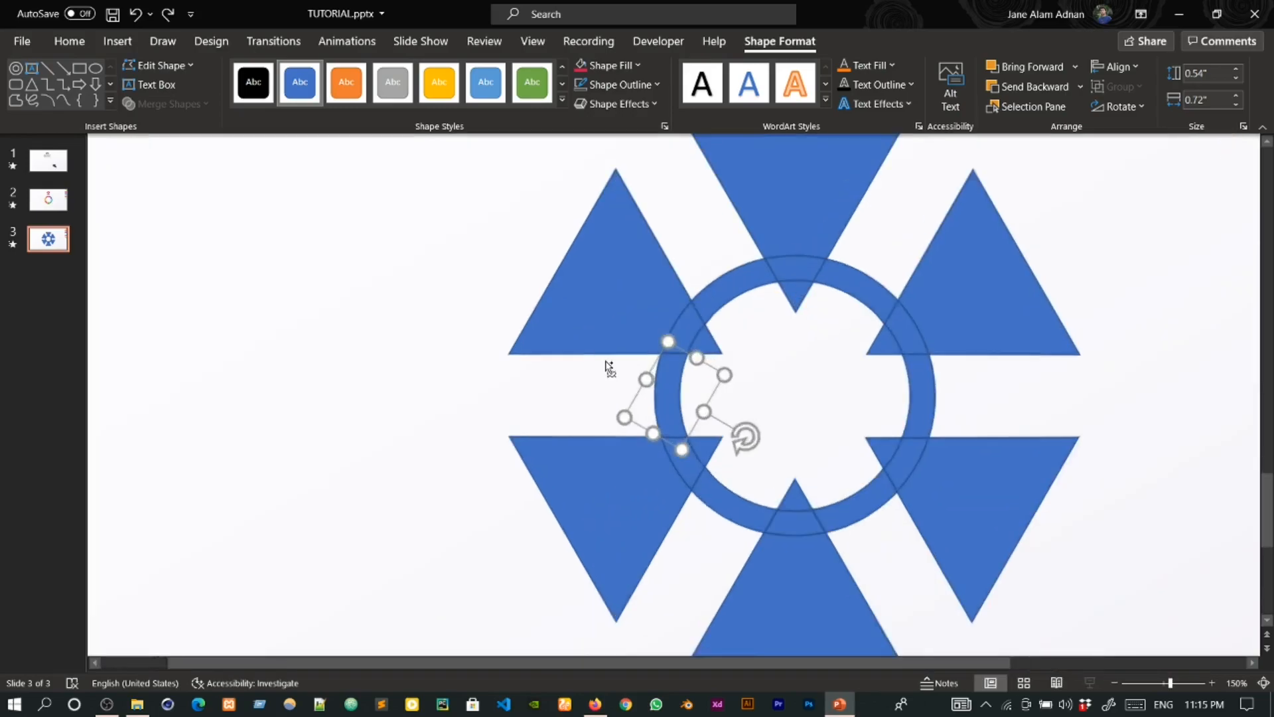
left_click(703, 282, "shift")
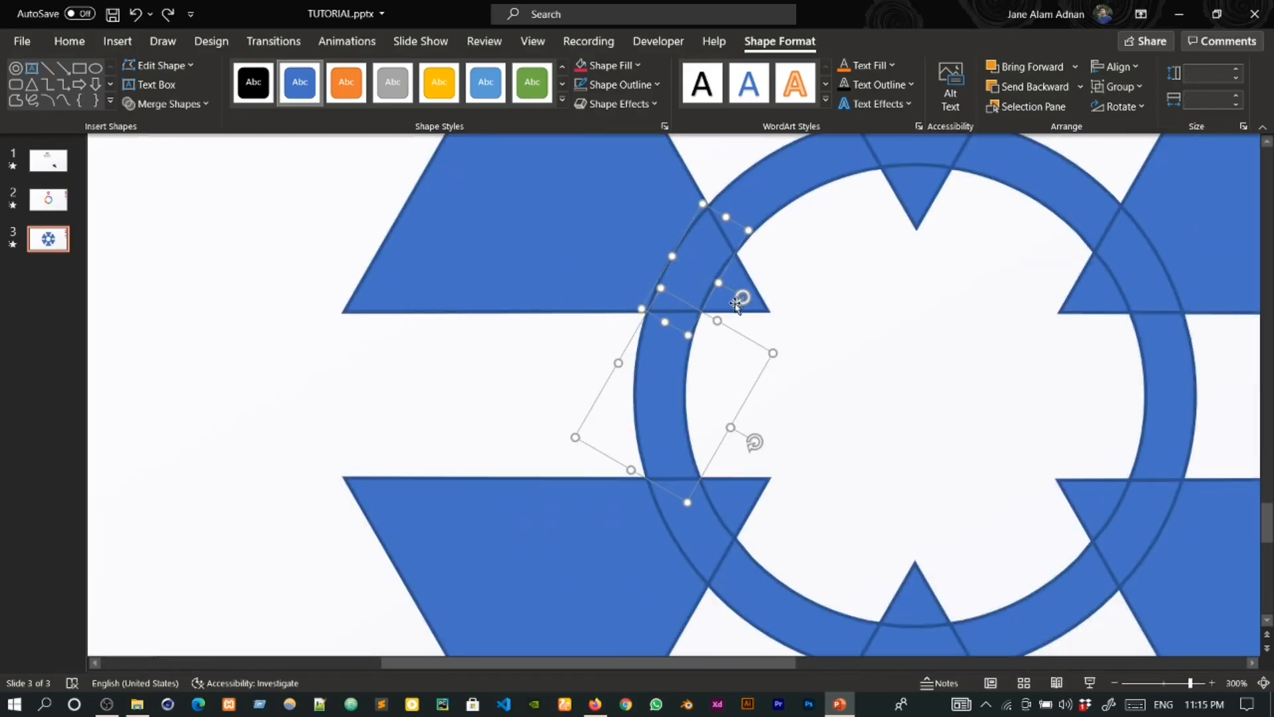
left_click(722, 305, "shift")
left_click(169, 105)
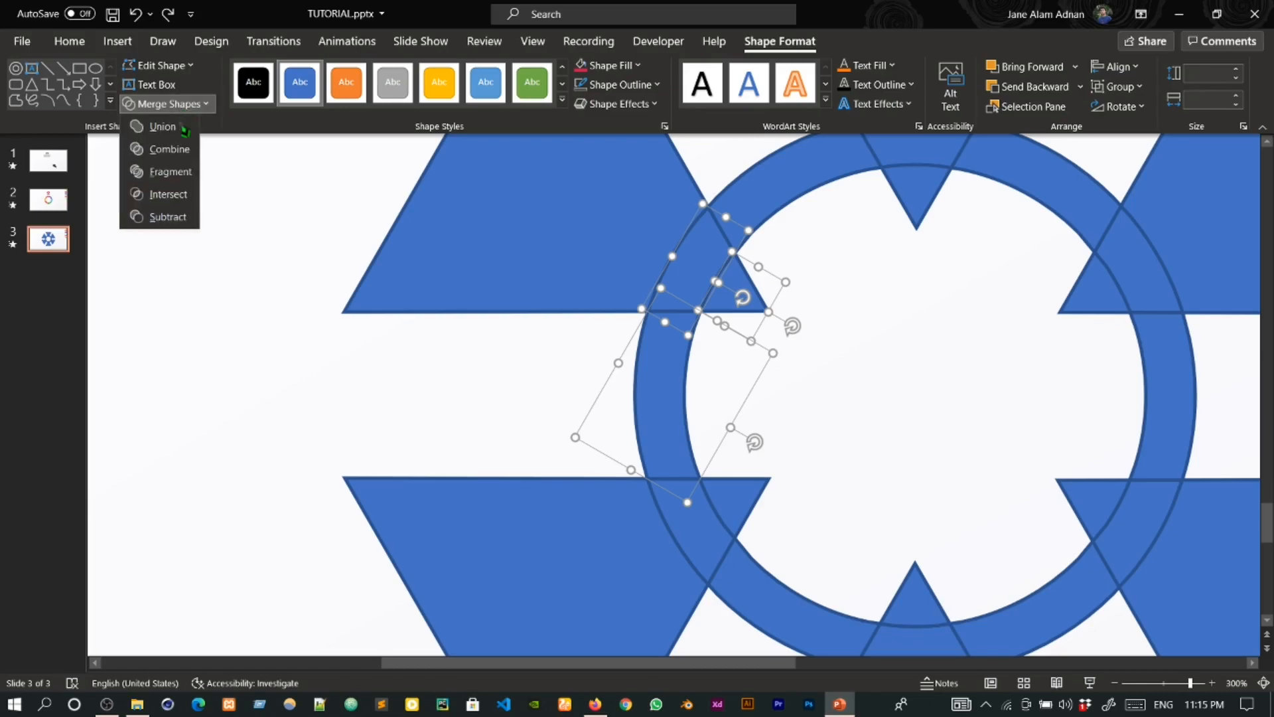
left_click(162, 127)
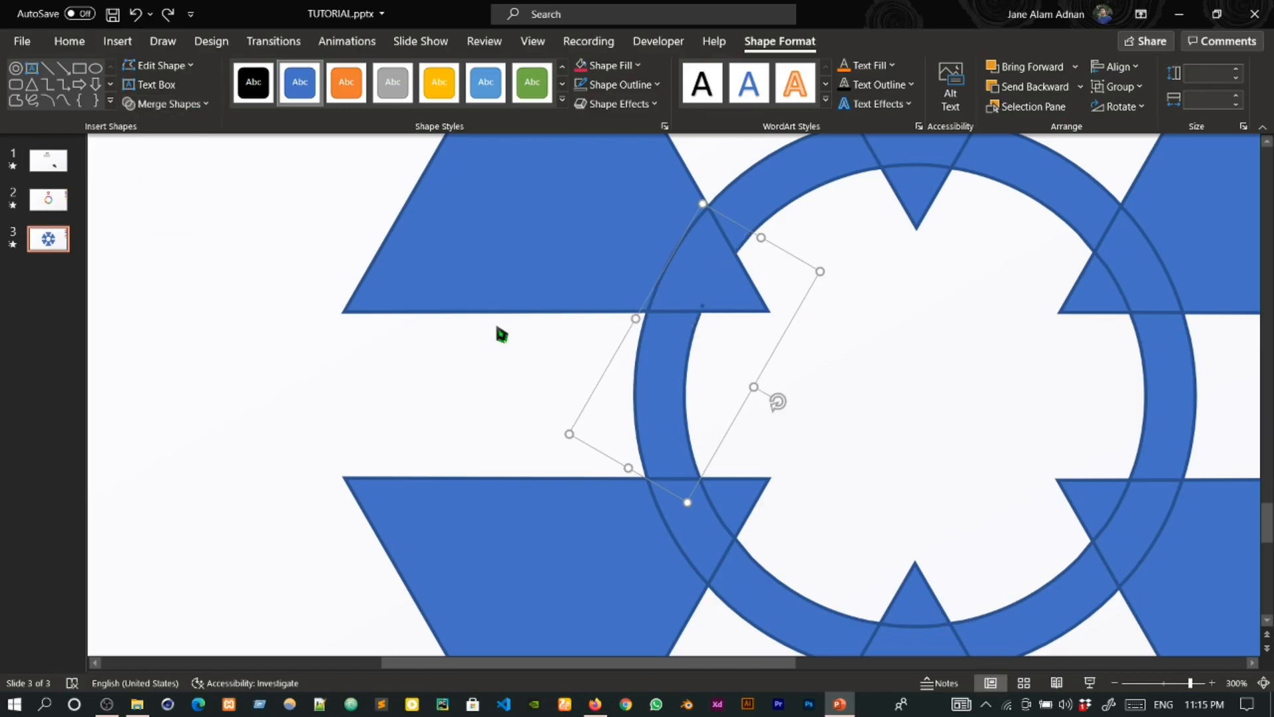
- Fill the merged left arrow piece with the orange sampled from the yellow-orange swatch
scroll(501, 335, "down", 4)
left_click(616, 67)
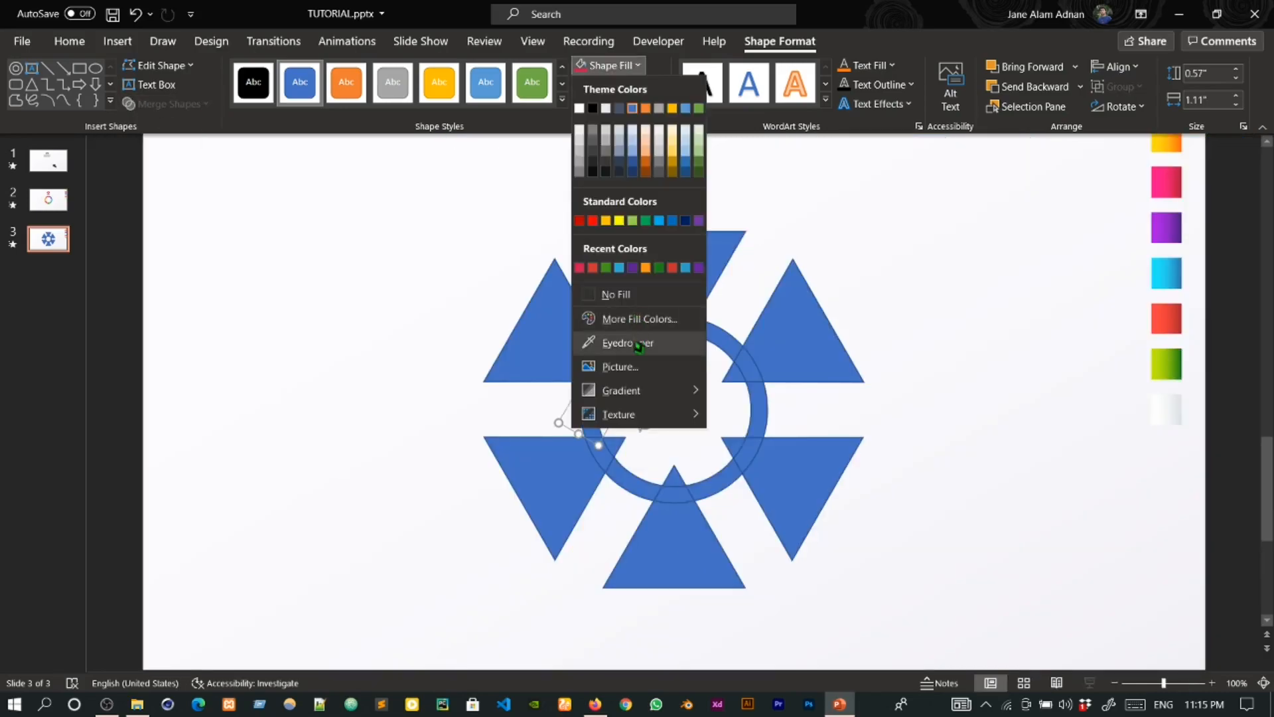
left_click(638, 340)
scroll(1195, 195, "up", 1)
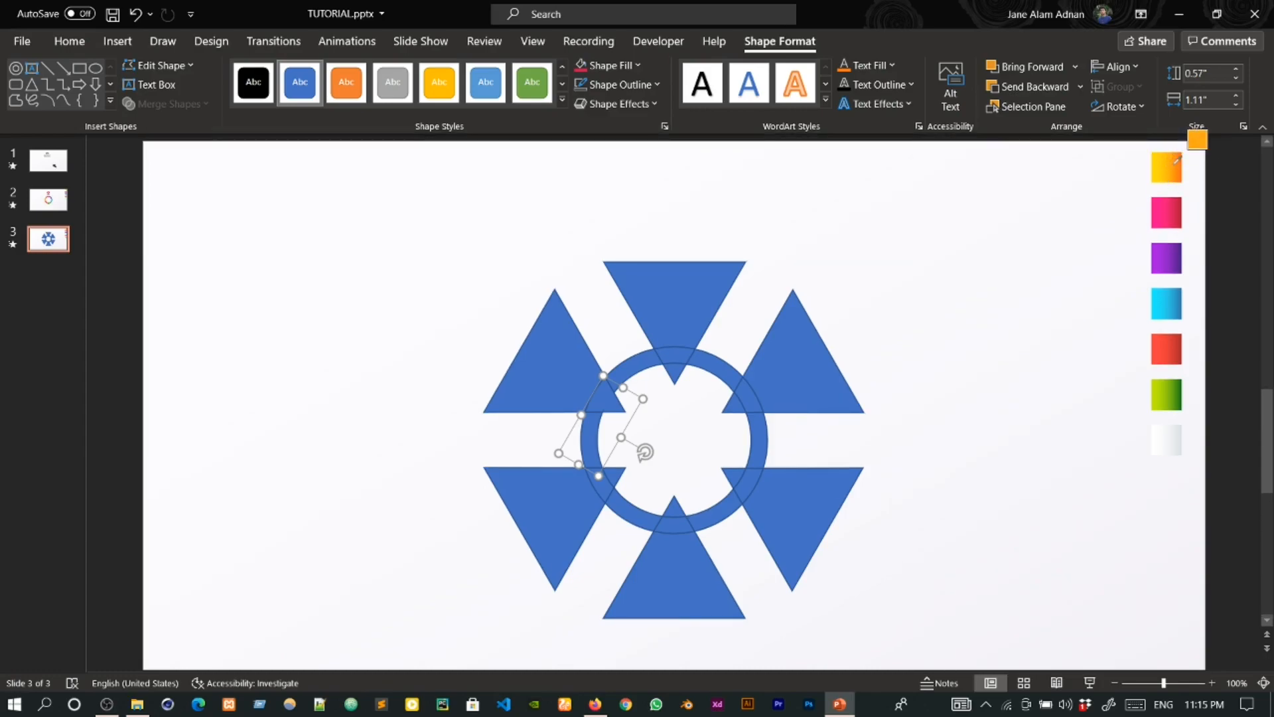
left_click(1181, 159)
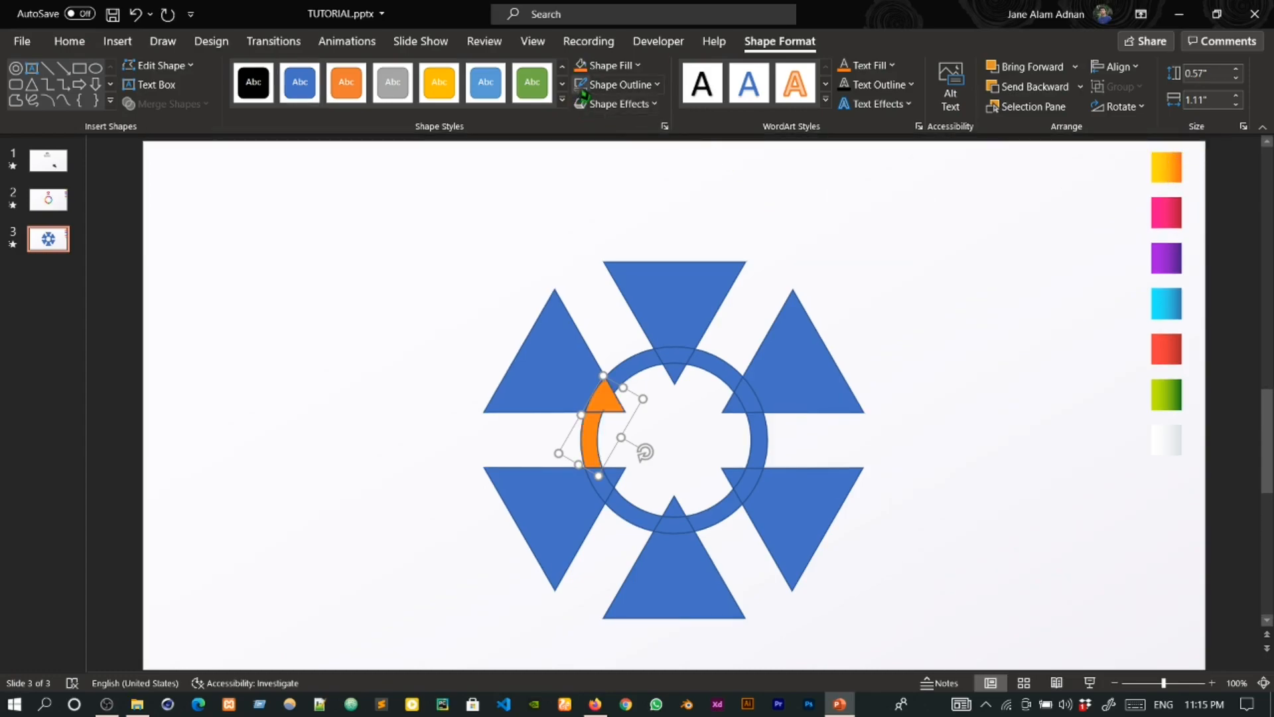
- Union the upper-left ring segment with the top triangle's overlap and tip, and fill it with the sampled pink swatch color
left_click(643, 365)
left_click(683, 355, "shift")
left_click(674, 372, "shift")
left_click(167, 104)
left_click(189, 124)
left_click(615, 65)
left_click(620, 362)
left_click(1168, 212)
- Make the upper-right ring segment and the upper-right triangle's tip one arrow filled with the sampled purple swatch color
left_click(720, 372)
left_click(615, 65)
left_click(621, 361)
left_click(1165, 258)
- Make the right ring segment and the lower-right triangle's tip one arrow filled with the sampled blue swatch color
left_click(759, 451)
left_click(616, 65)
left_click(620, 361)
left_click(1166, 304)
- Union the lower-right ring segment with the bottom triangle's overlapping piece and inner tip
left_click(720, 515)
left_click(674, 524, "shift")
left_click(674, 507, "shift")
left_click(168, 104)
left_click(188, 126)
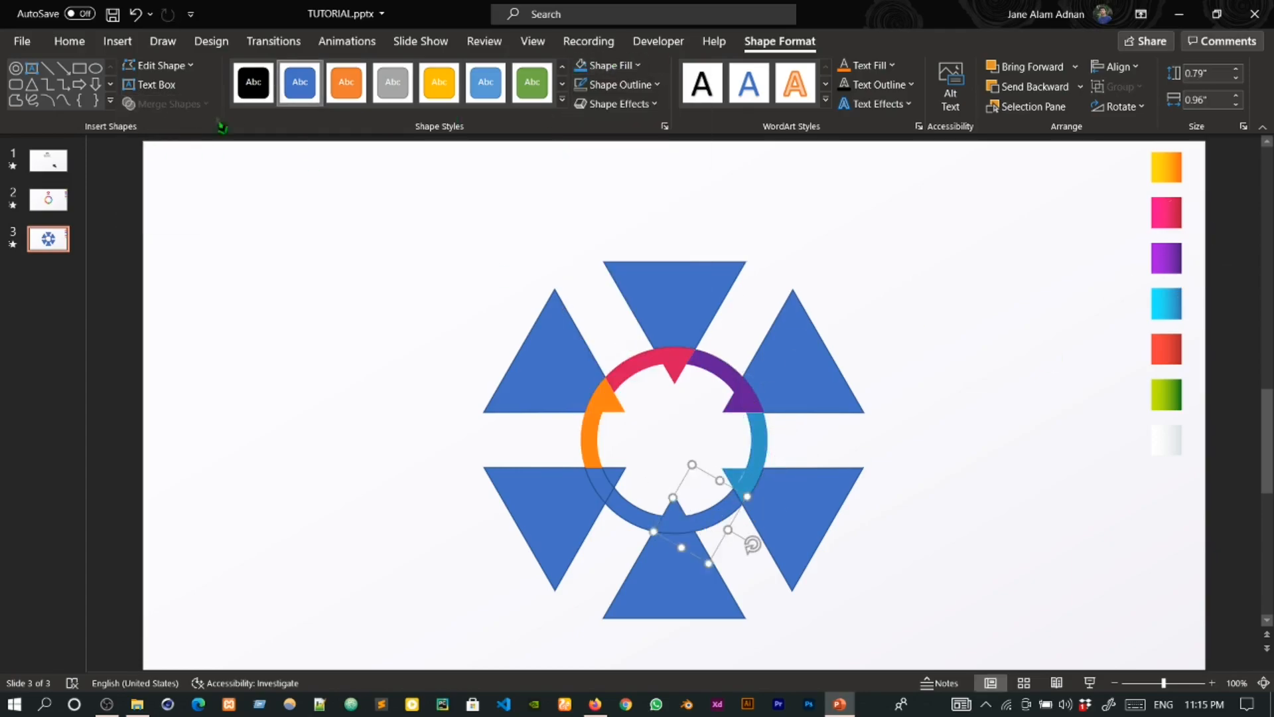
- Fill the bottom arrow with the red swatch color and form the lower-left ring segment and its triangle tip into a green arrow
left_click(168, 105)
left_click(188, 125)
left_click(615, 65)
left_click(620, 292)
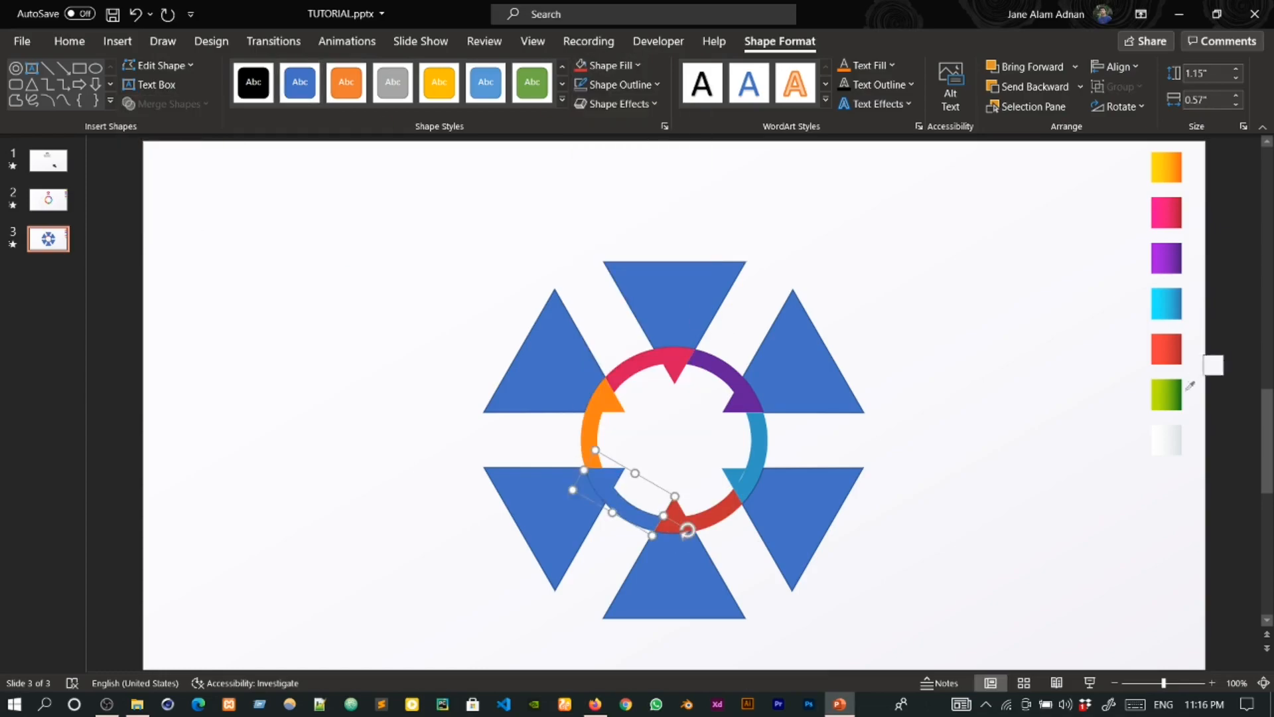
- Apply a light linear gradient fill at 45° to all six outer triangle pieces
left_click(531, 358)
left_click(661, 300, "shift")
left_click(810, 351, "shift")
left_click(813, 482, "shift")
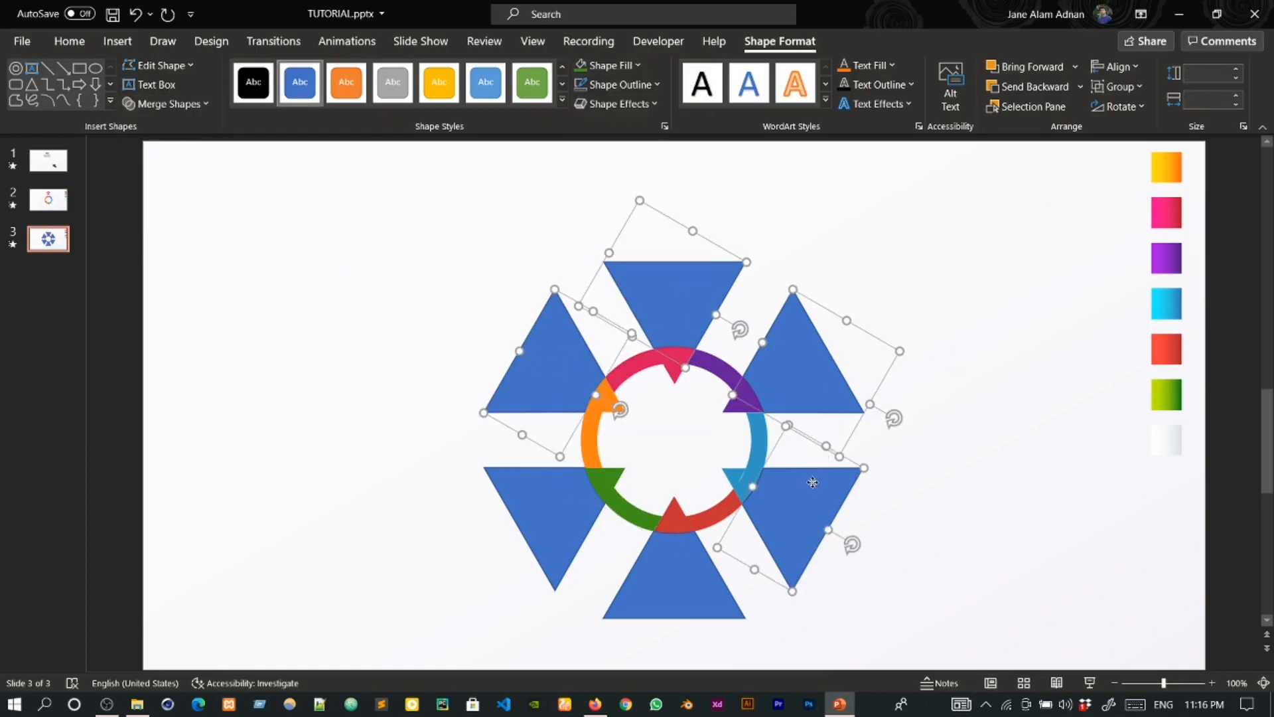
left_click(687, 549, "shift")
left_click(561, 515, "shift")
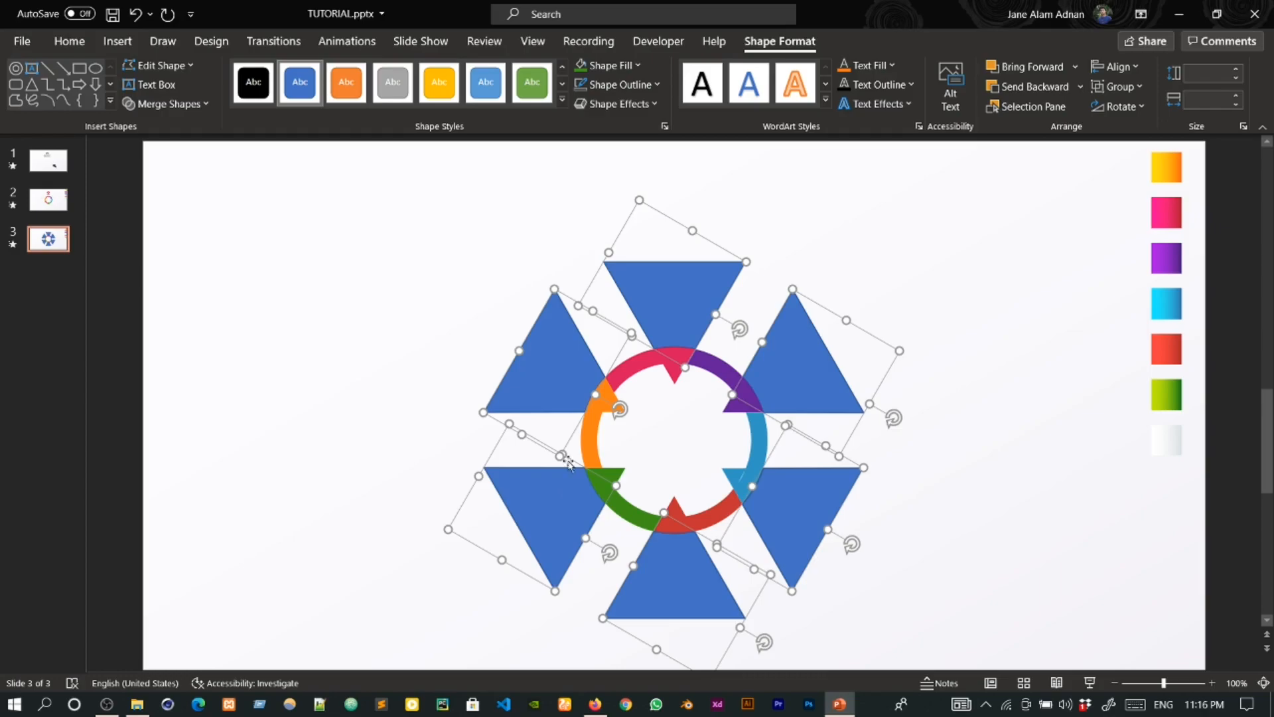
left_click(664, 127)
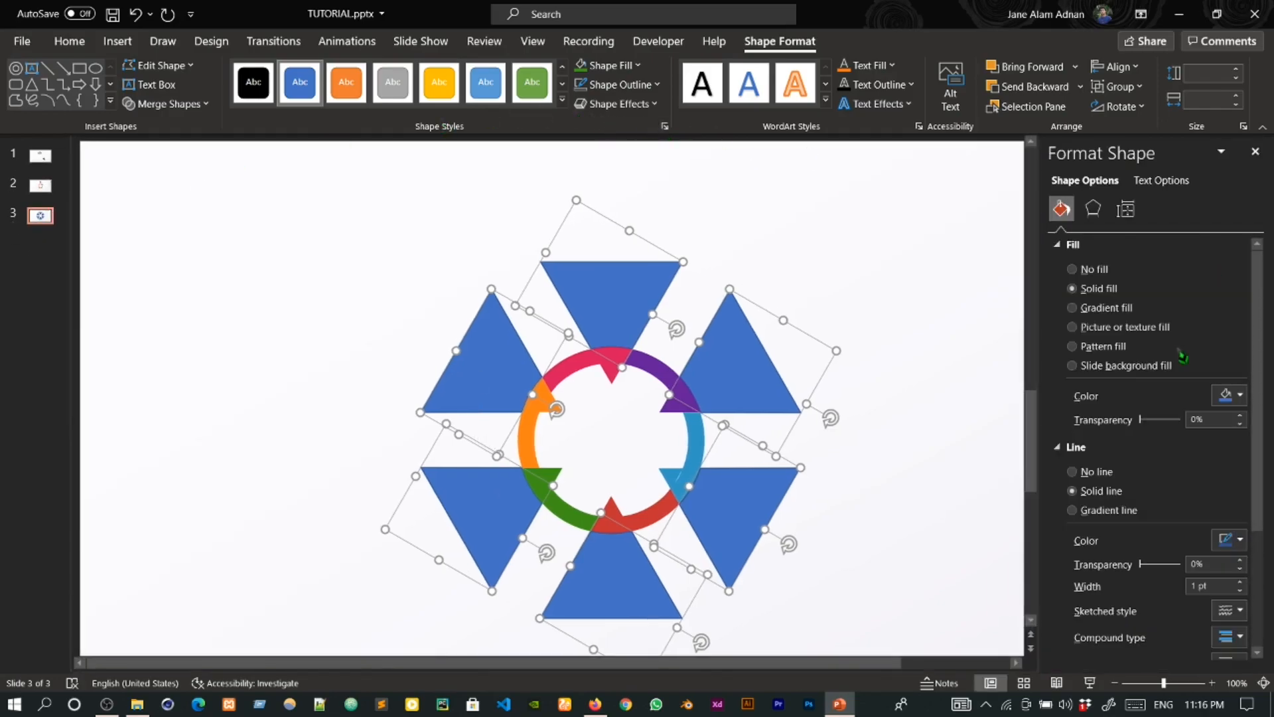
left_click(1084, 311)
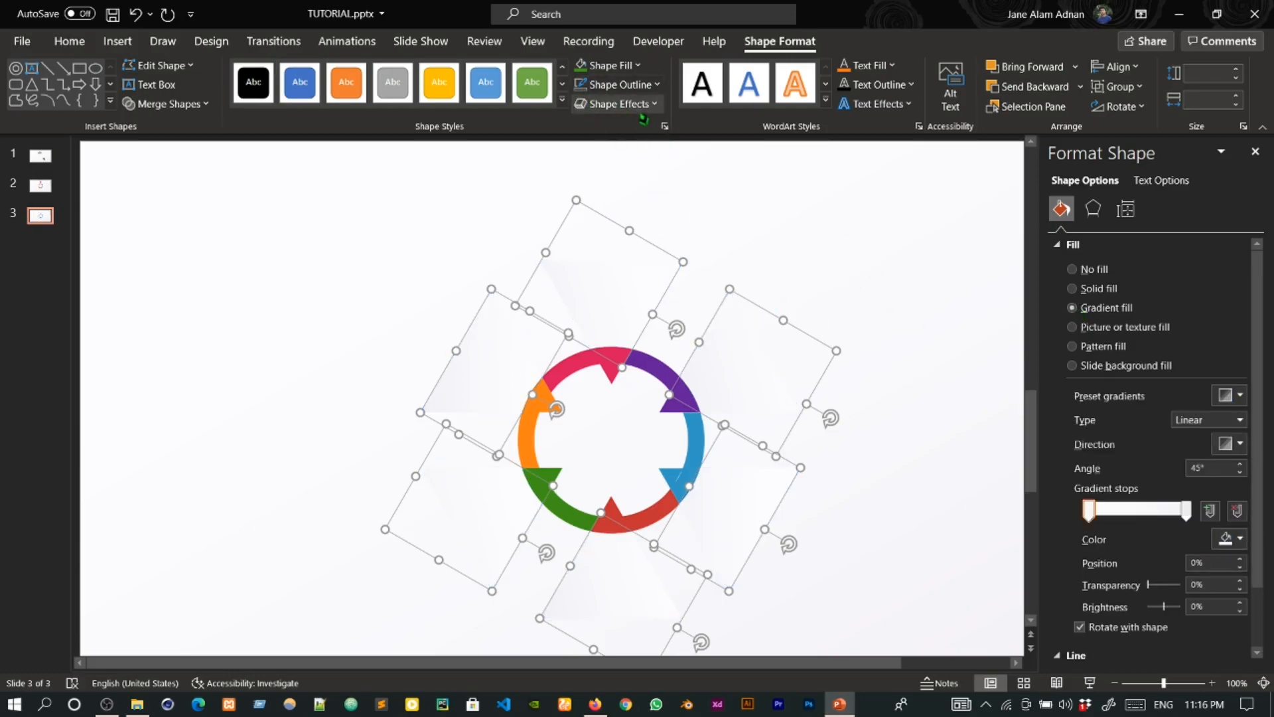
- Apply a centered outer shadow to the six outer triangle panels and set its transparency to 80%
left_click(618, 104)
mouse_move(660, 173)
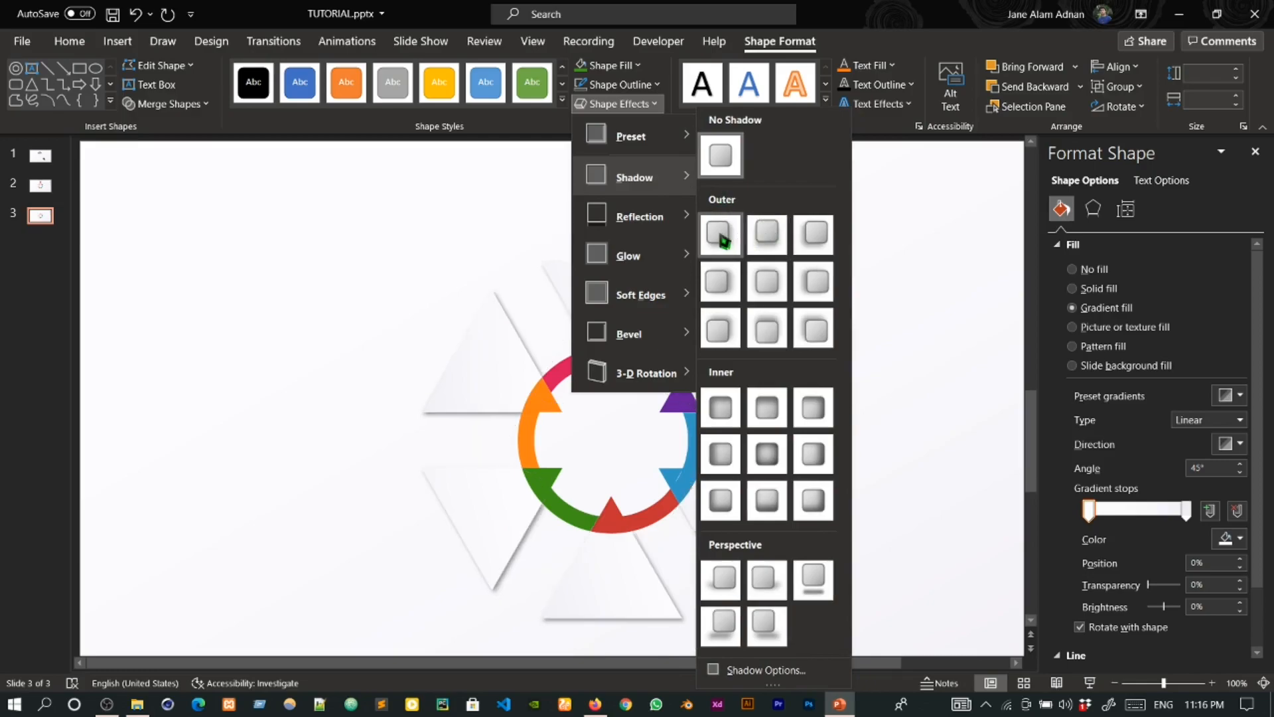
left_click(772, 290)
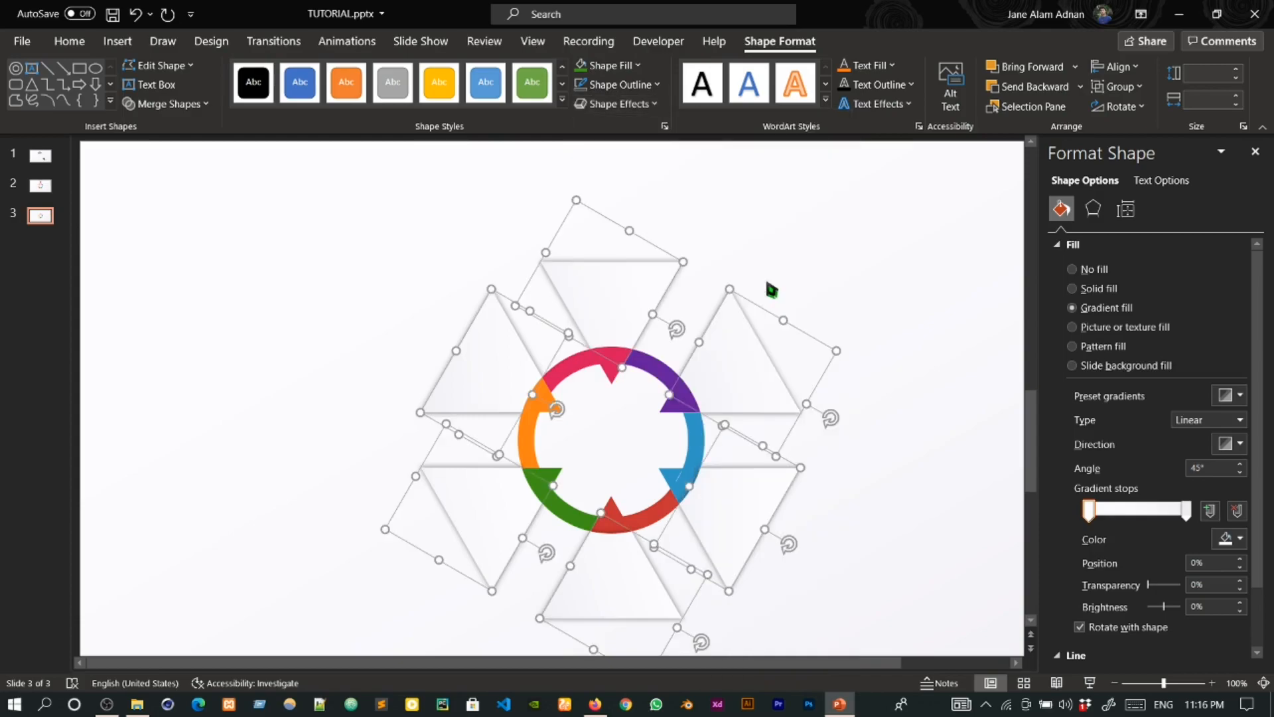
left_click(1104, 214)
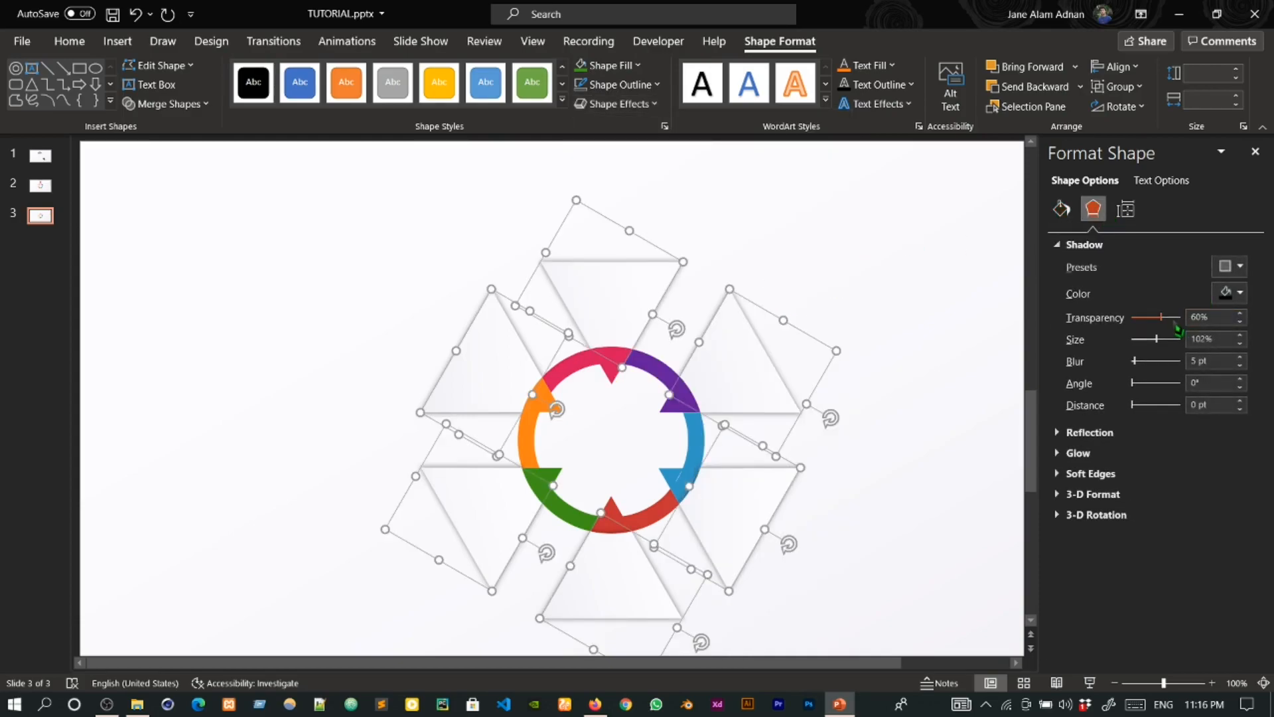
left_click_drag(1219, 318, 1168, 319)
type("80")
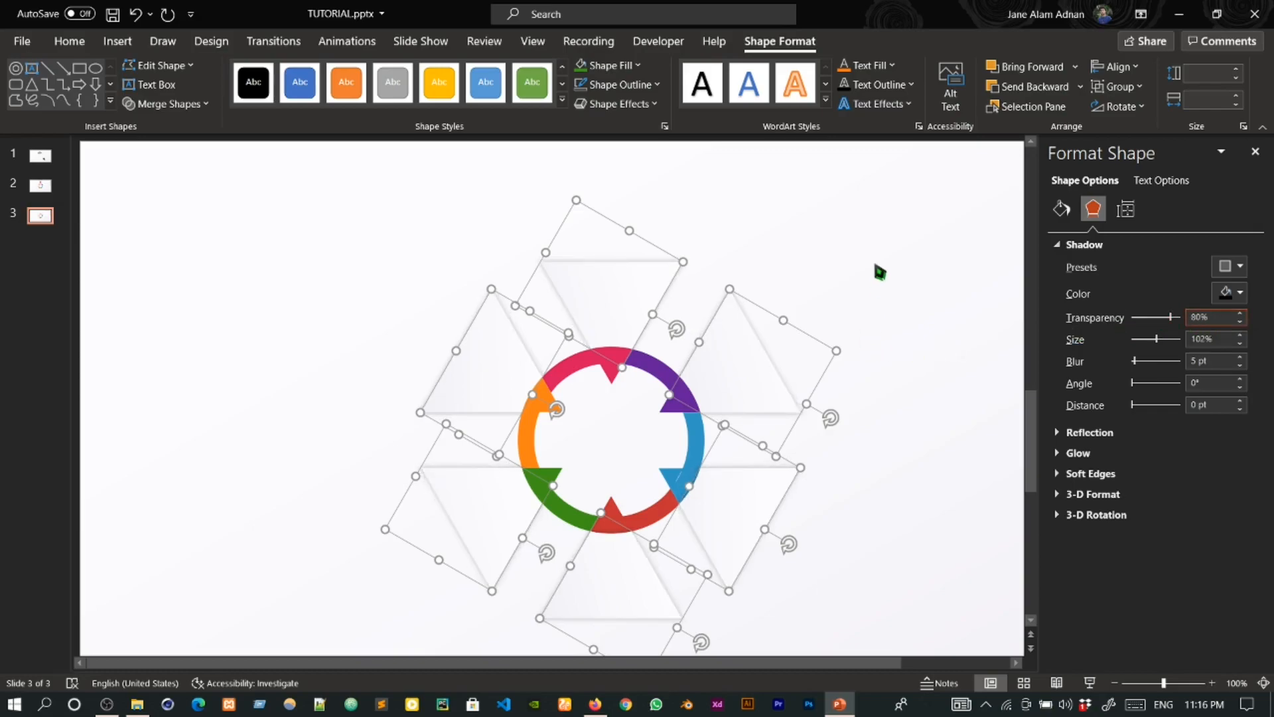
left_click(879, 272)
left_click(1254, 151)
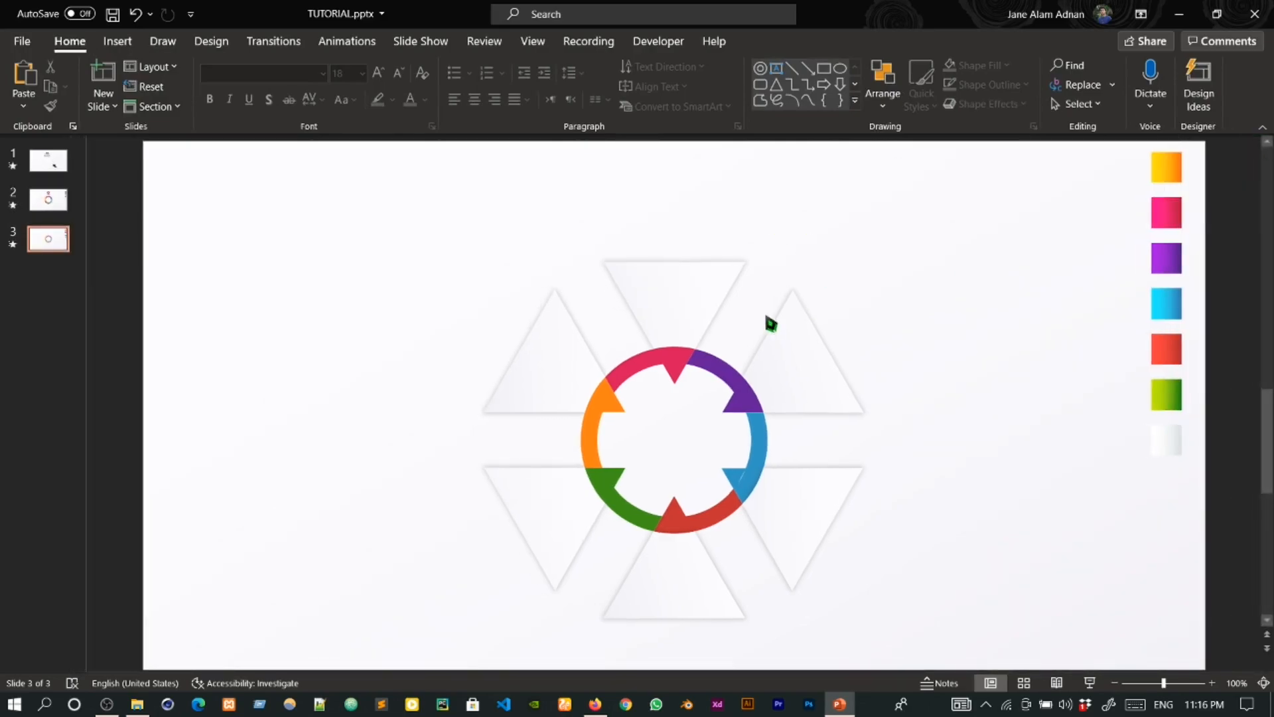
- Draw a circle about 0.84" in diameter over the top triangle's upper edge and center it horizontally
left_click(118, 41)
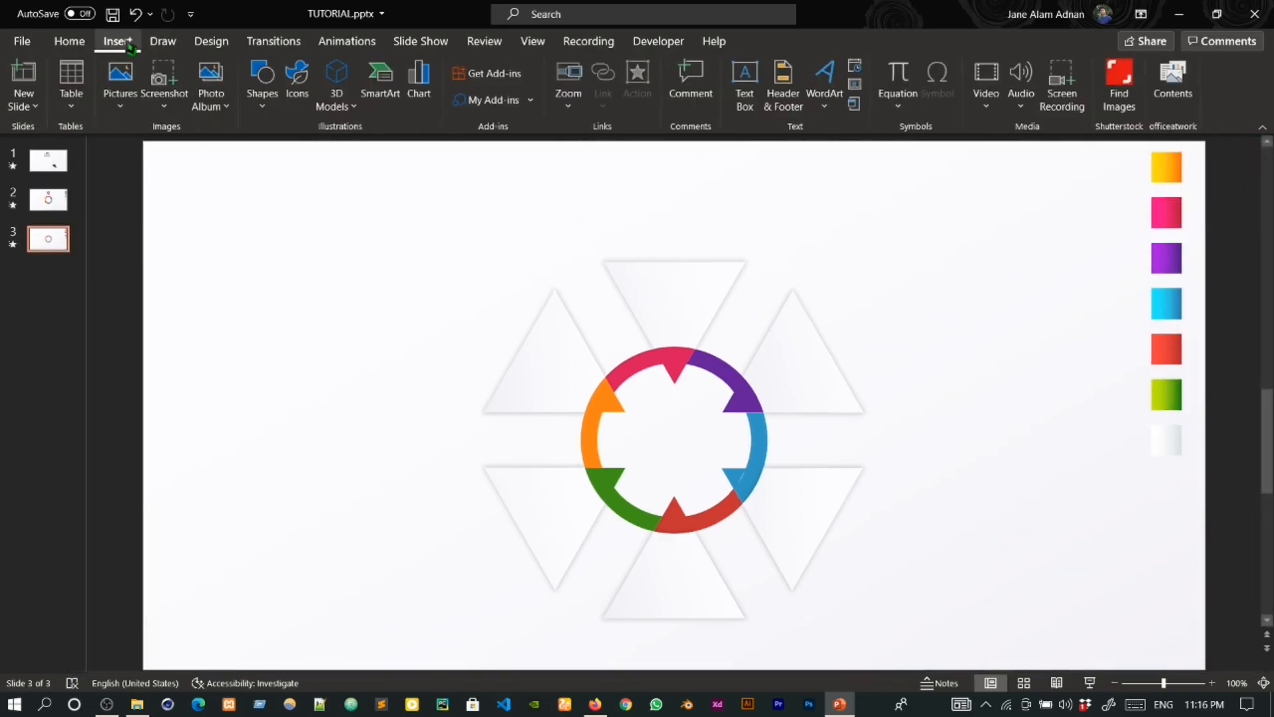
left_click(273, 104)
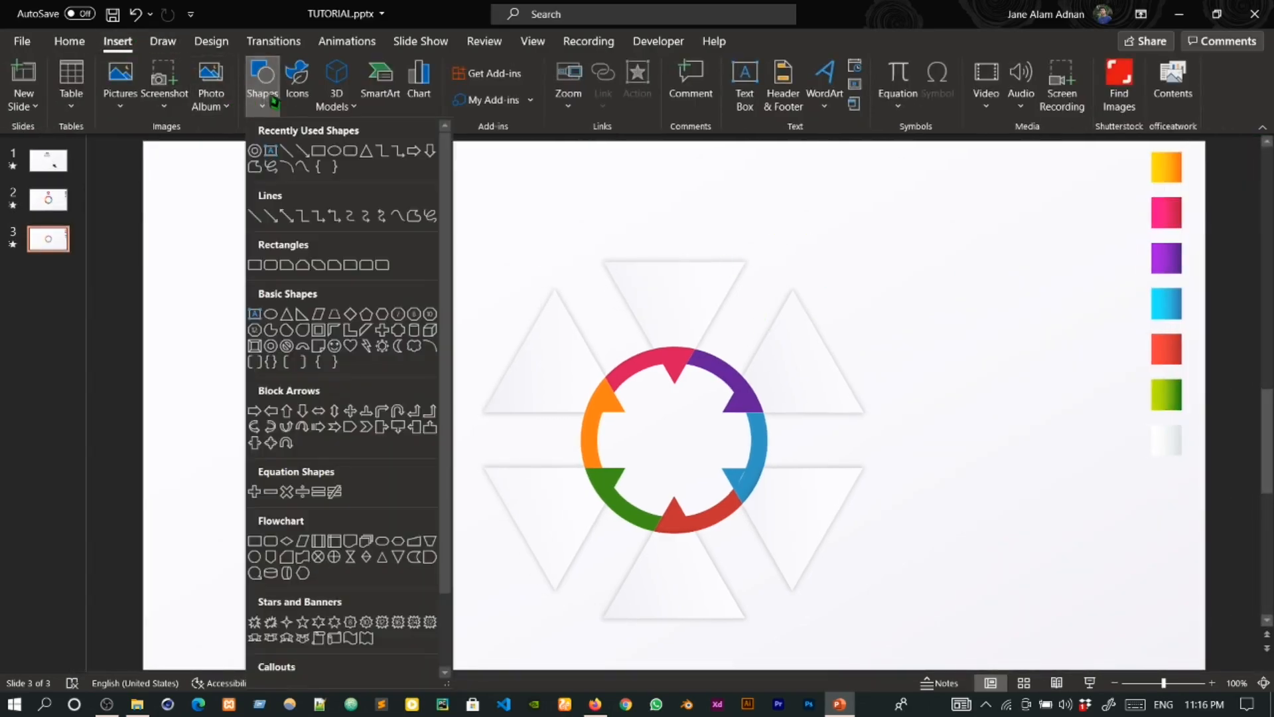
left_click(271, 314)
left_click_drag(417, 267, 674, 266)
left_click(1115, 67)
left_click(1121, 108)
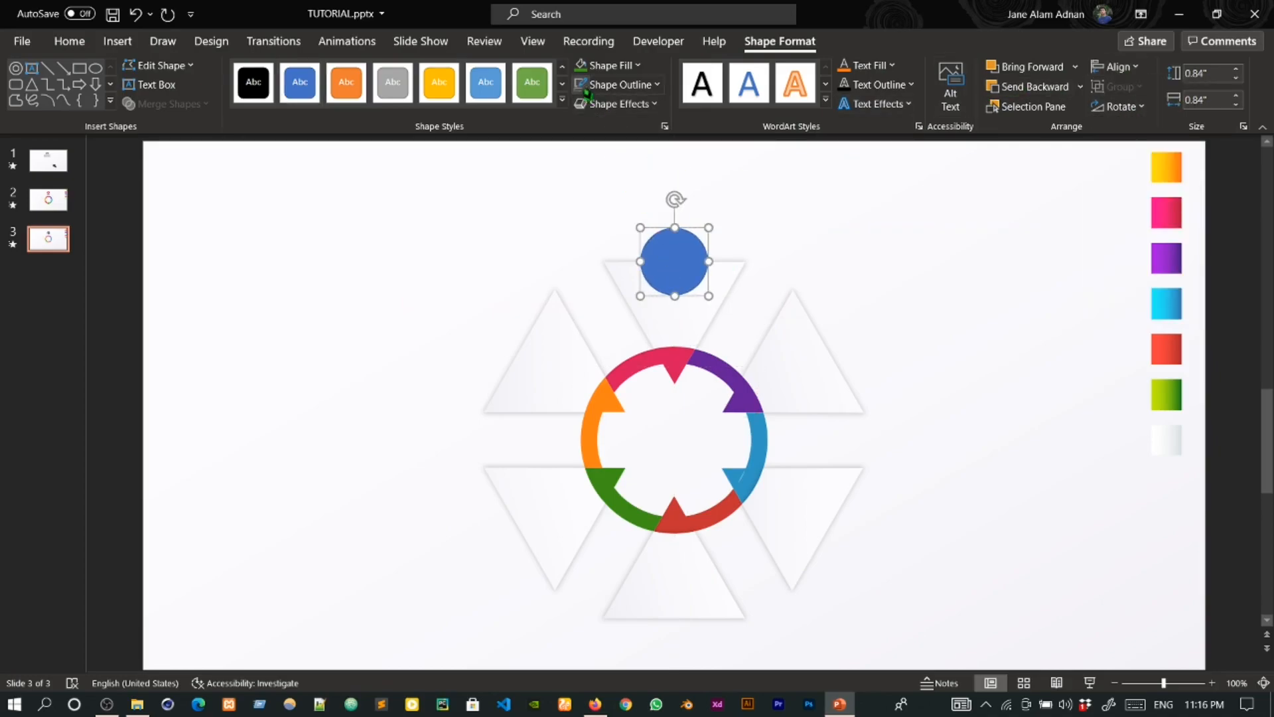
- Fill the new circle with the pink color sampled from the ring's top arrow
left_click(611, 66)
left_click(639, 340)
left_click(675, 358)
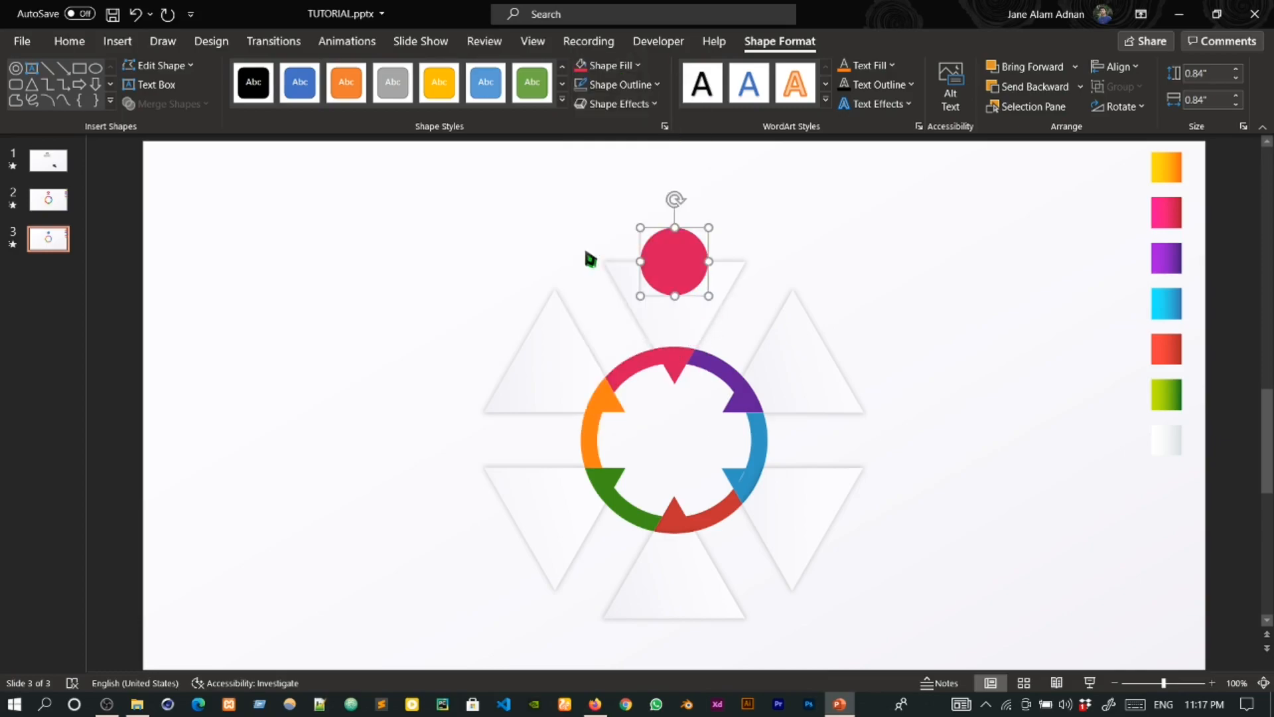
- Draw a circle about 0.54" in diameter centered inside the pink circle and fill it with white
left_click(96, 68)
mouse_move(404, 265)
left_mouse_down()
mouse_move(440, 312)
mouse_move(682, 284)
mouse_move(680, 264)
left_mouse_up()
scroll(679, 265, "up", 10)
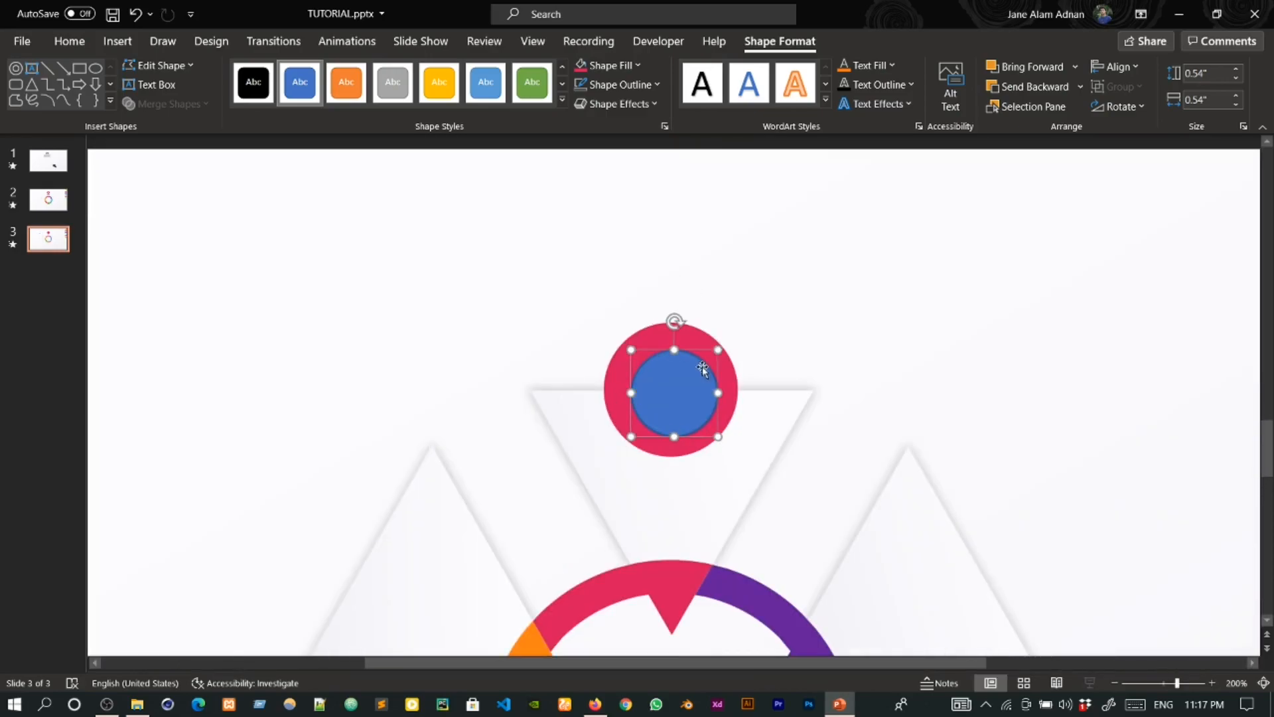
left_click_drag(680, 386, 680, 383)
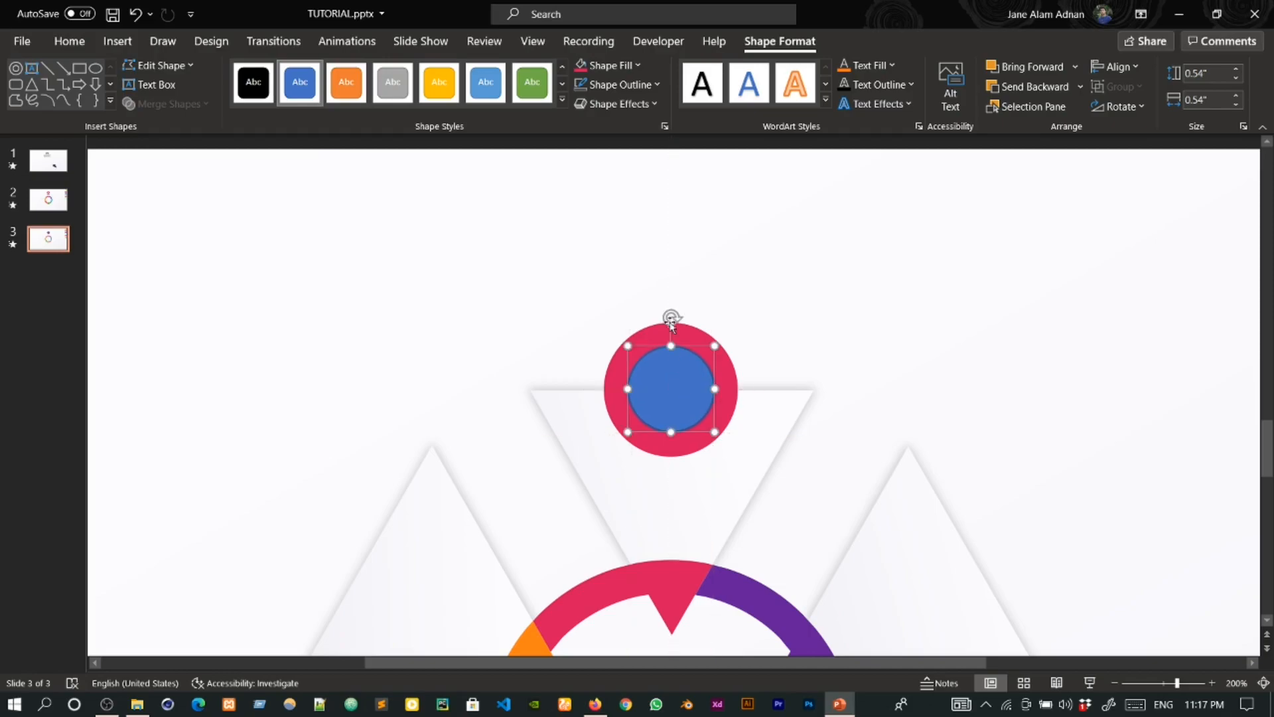
left_click(607, 65)
left_click(605, 107)
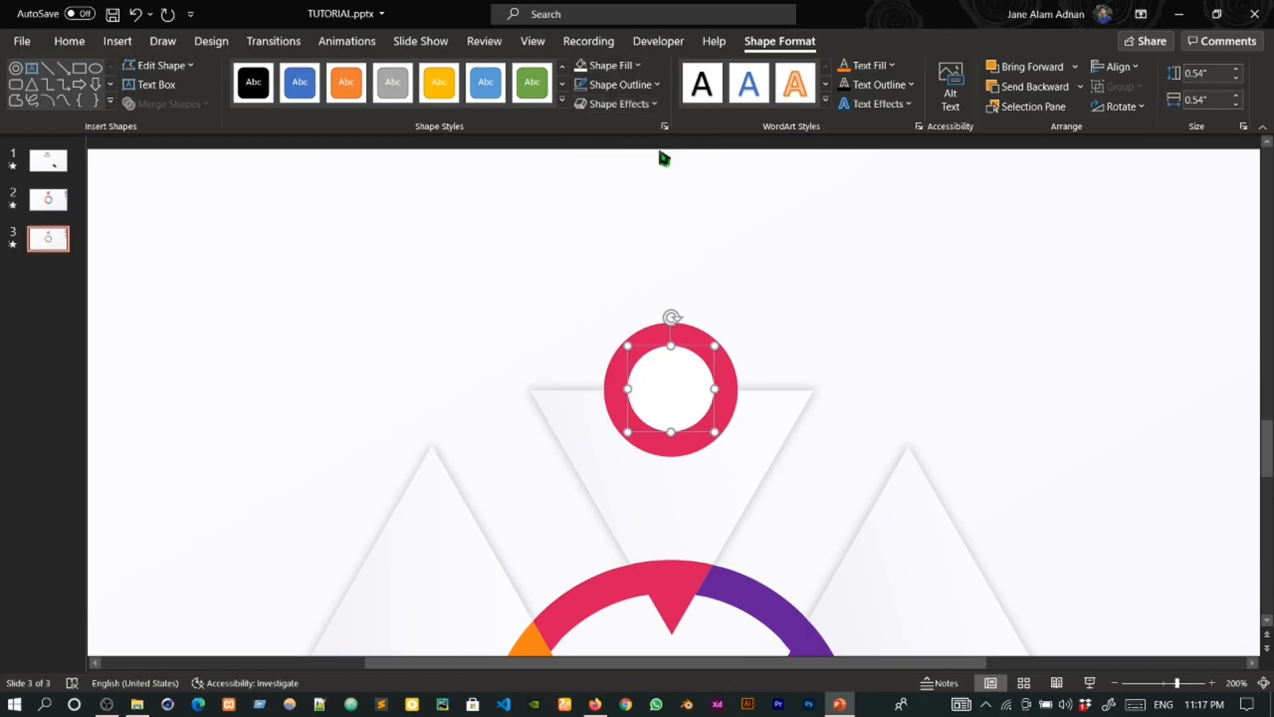
- Apply a bottom-offset outer shadow to the white circle and a bottom-right outer shadow to the pink circle
left_click(620, 104)
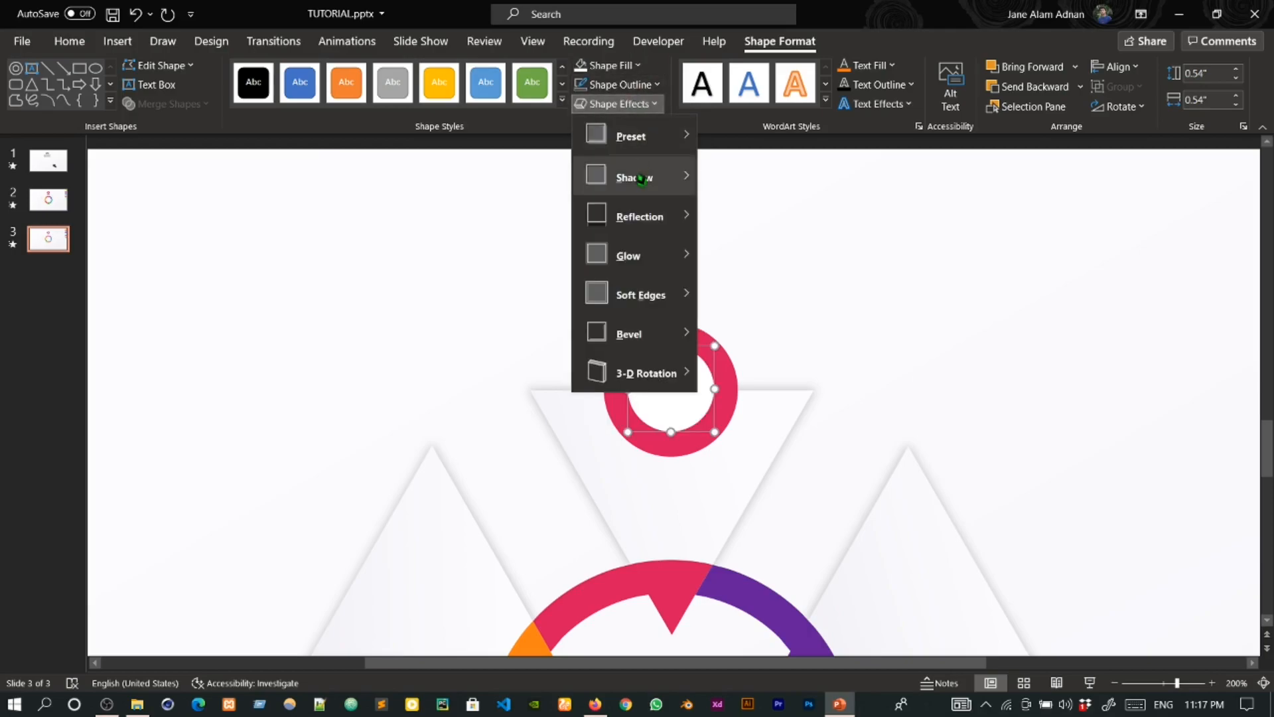
left_click(757, 242)
left_click(734, 399)
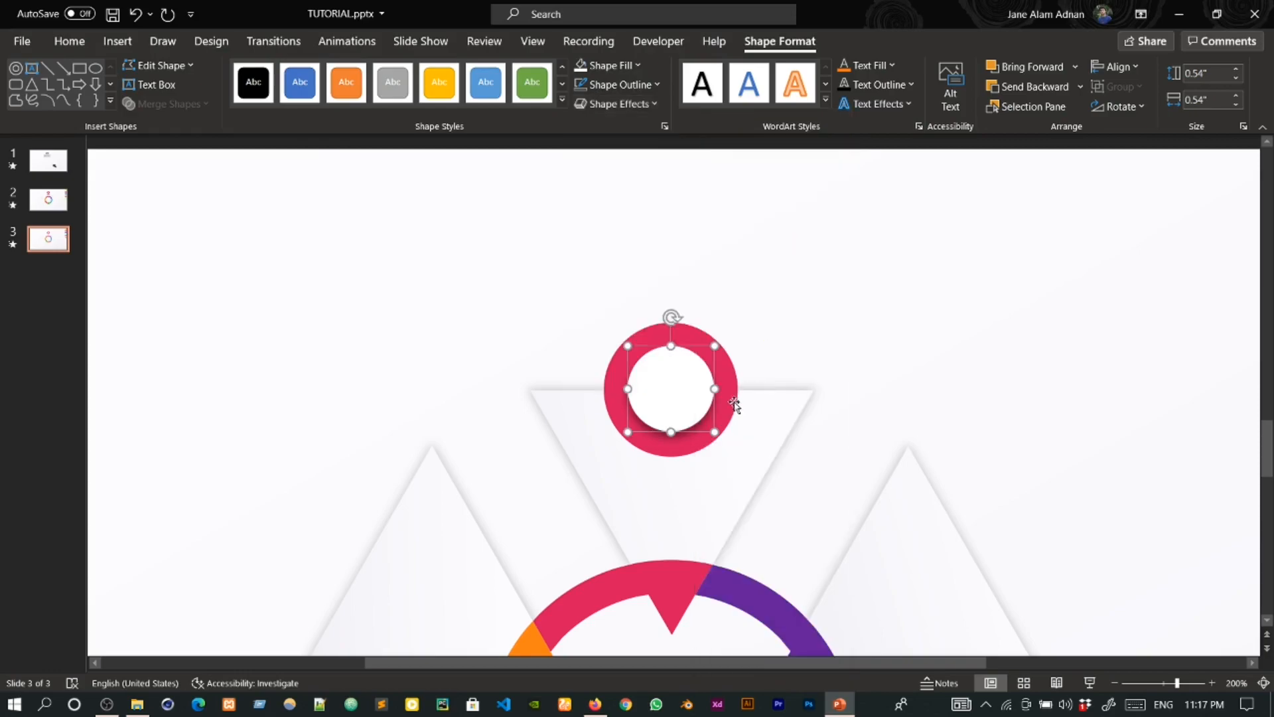
left_click(634, 104)
mouse_move(625, 180)
left_click(720, 232)
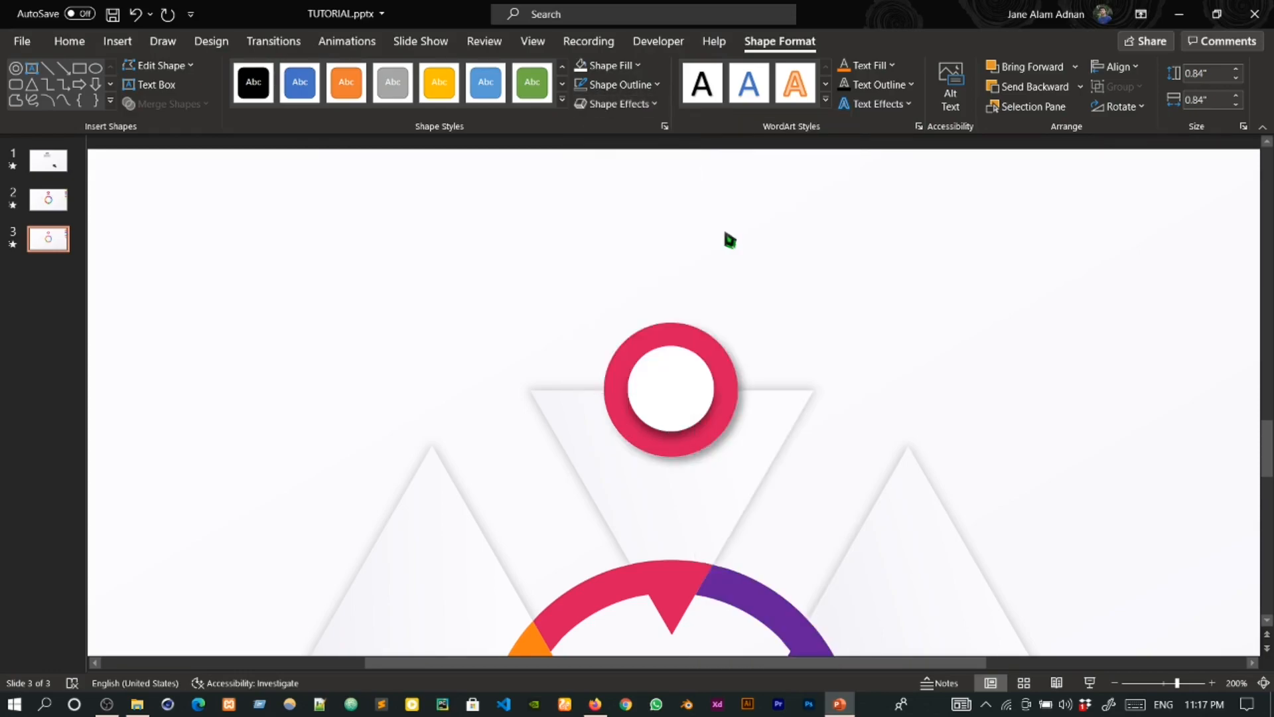
- Reapply an outer offset shadow to the white inner circle
scroll(734, 253, "down", 5)
scroll(741, 277, "down", 5)
left_click(674, 257)
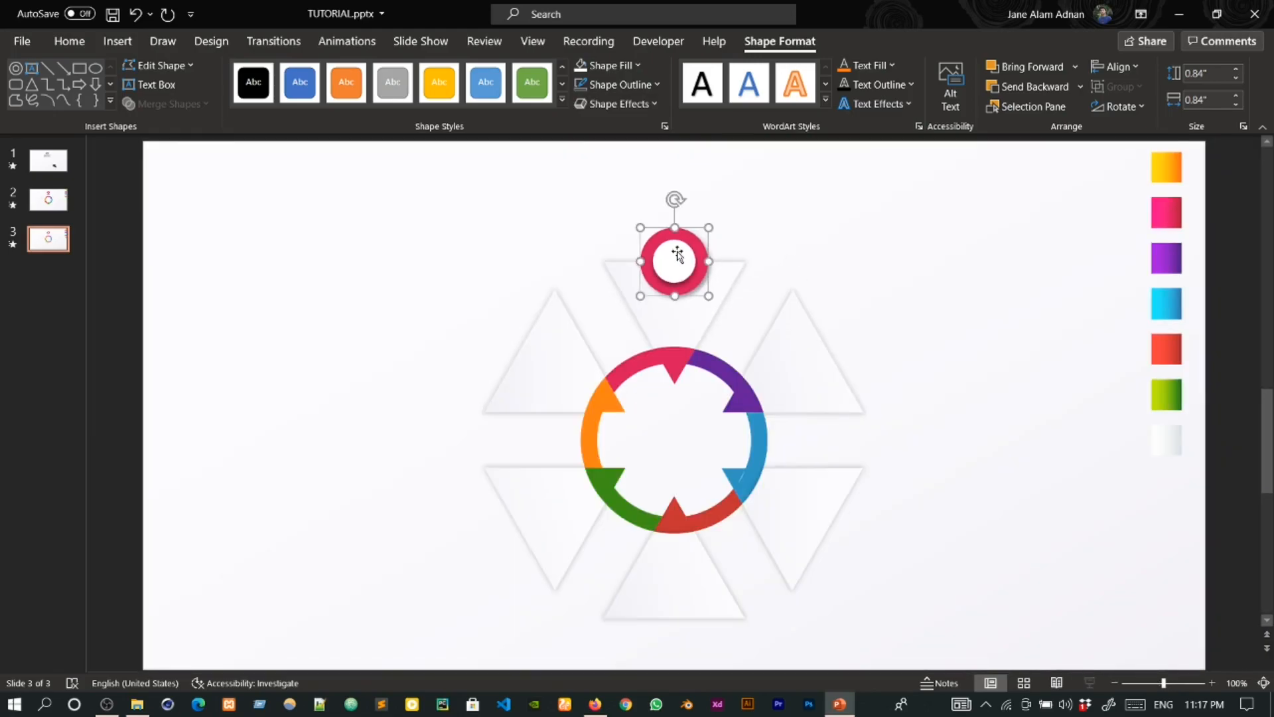
left_click(627, 104)
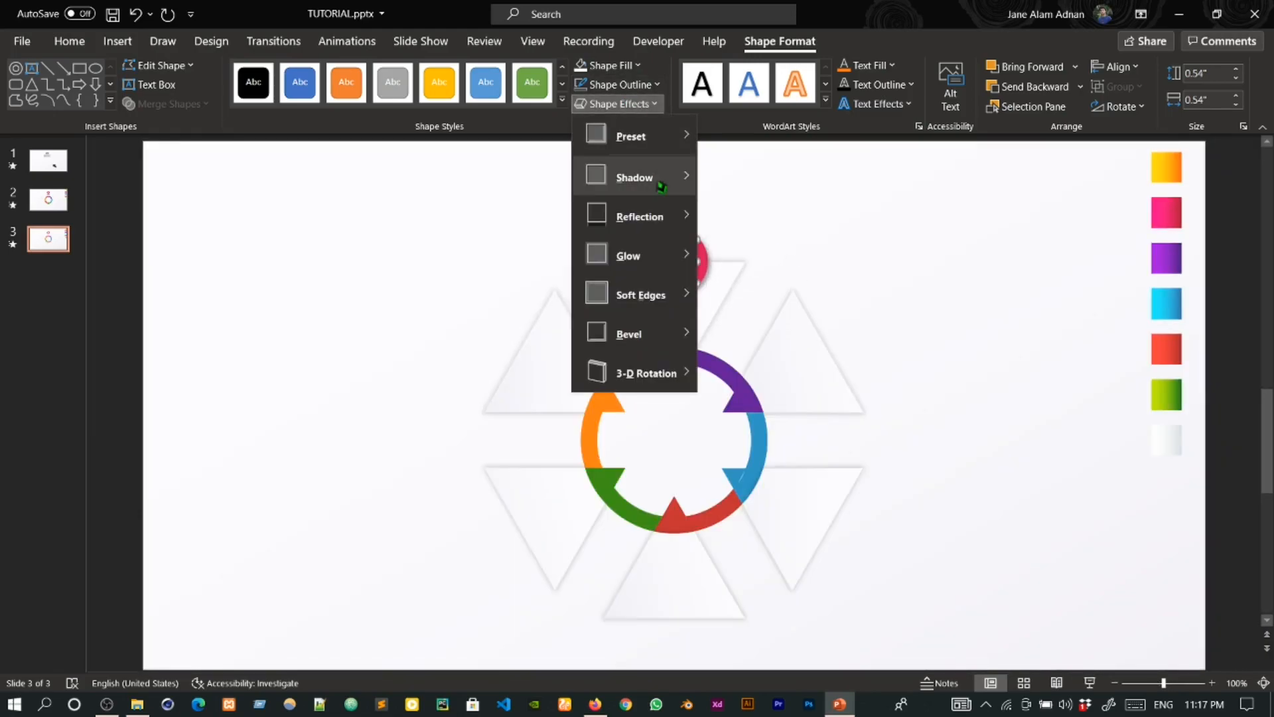
mouse_move(660, 186)
left_click(763, 231)
left_click(757, 216)
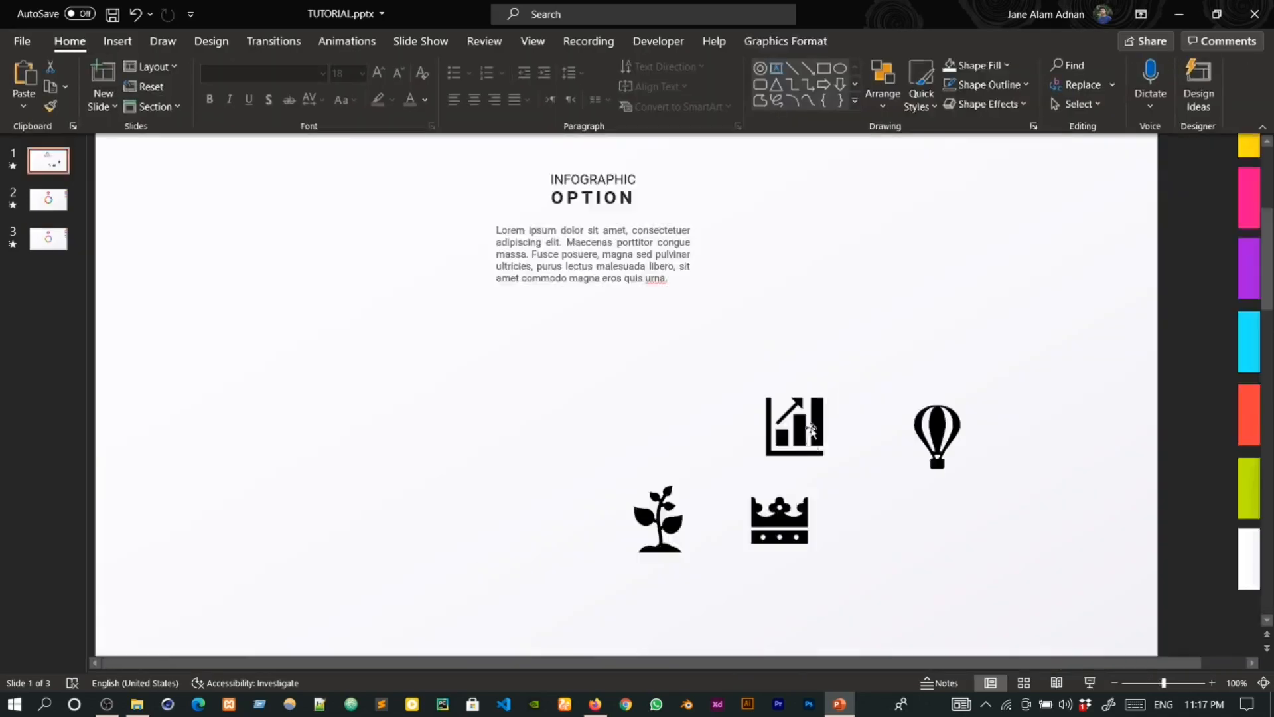
- Move the crown icon aside on slide 1, then cut the plant icon and paste it onto slide 3
left_click_drag(783, 521, 838, 548)
left_click(678, 521)
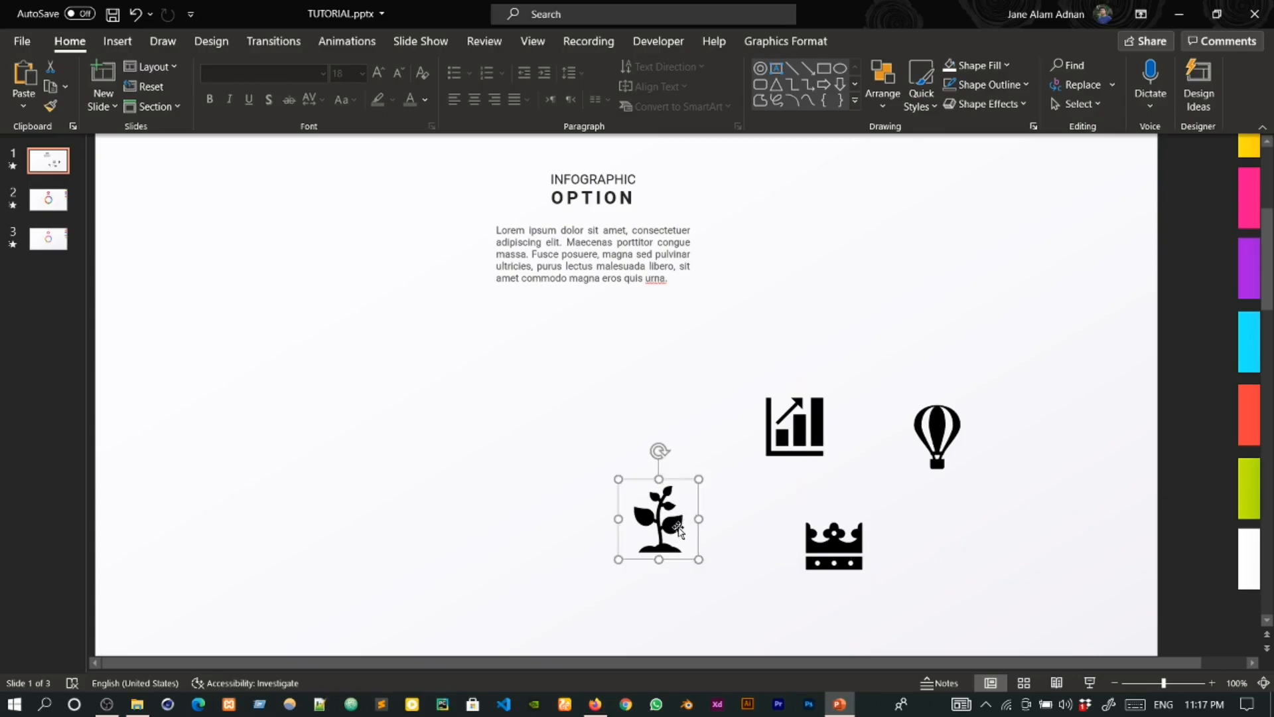
key("Delete")
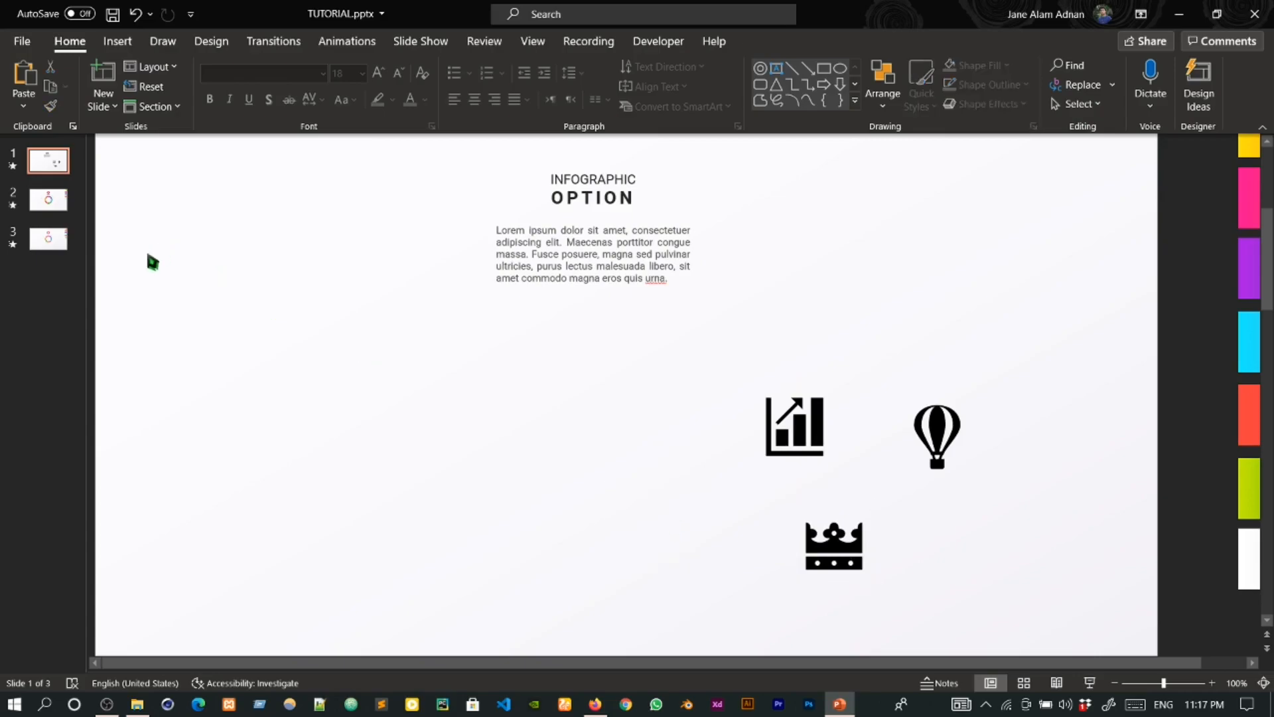
left_click(53, 246)
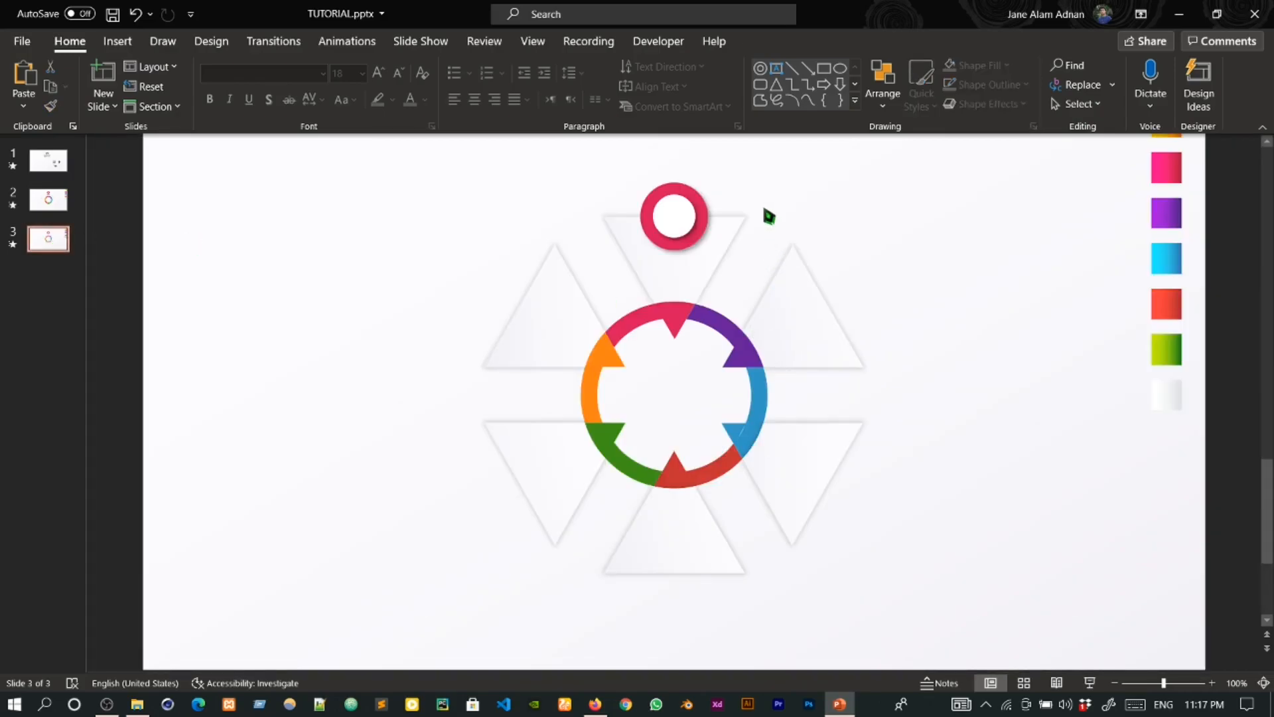
key("ctrl+v")
- Scale the plant icon down to about 0.4" and center it inside the white circle
left_click_drag(707, 508, 919, 270)
left_click_drag(958, 324, 678, 219)
scroll(676, 203, "up", 5)
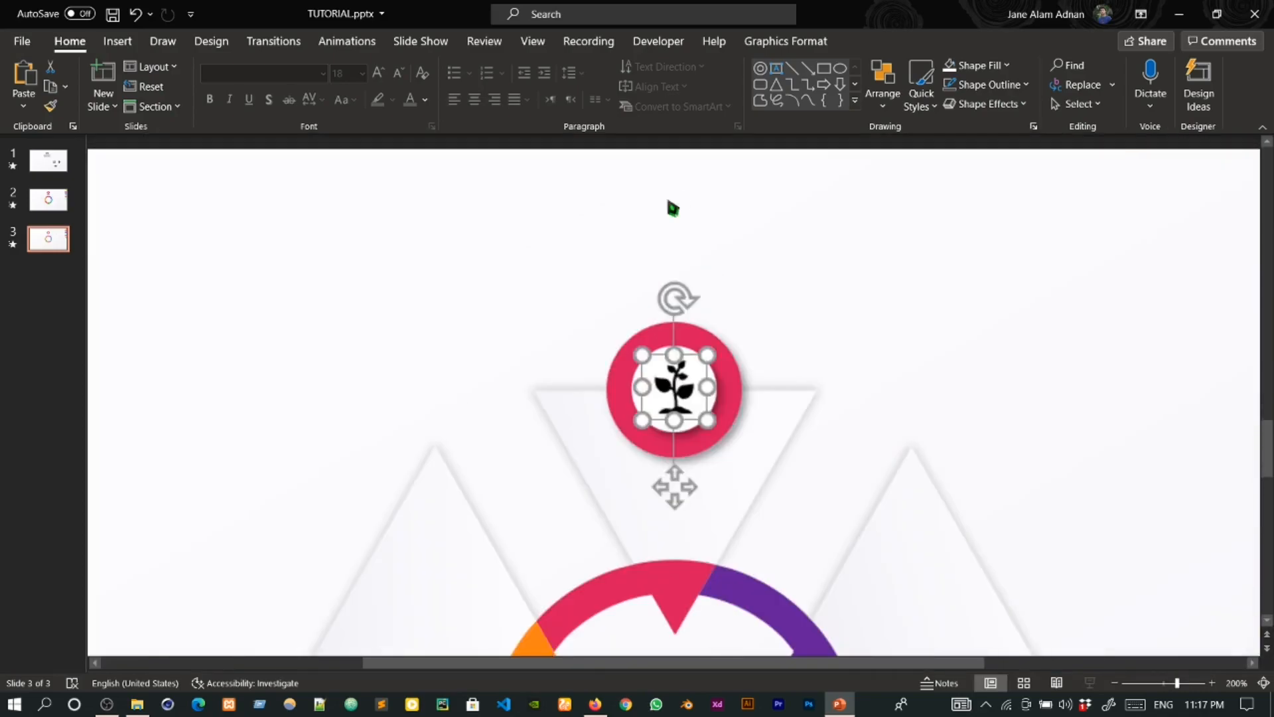
- Recolor the plant icon with the pink sampled from the surrounding circle
left_click(786, 40)
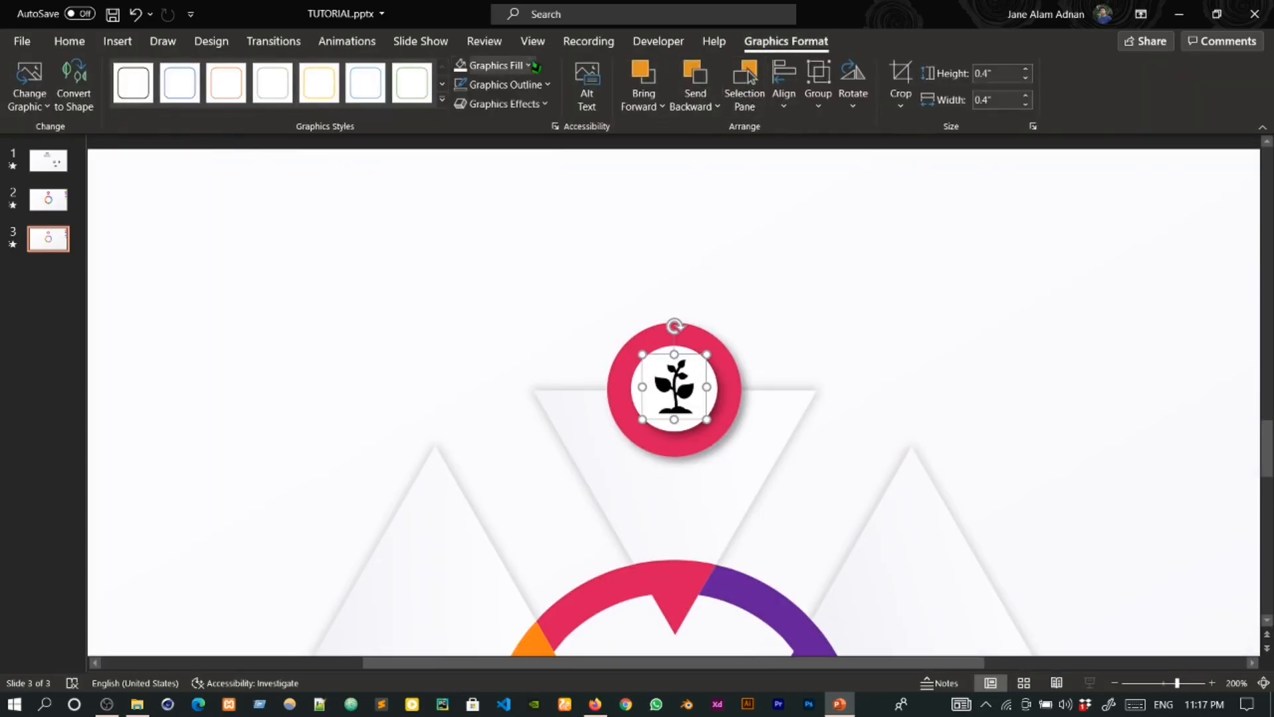
left_click(502, 66)
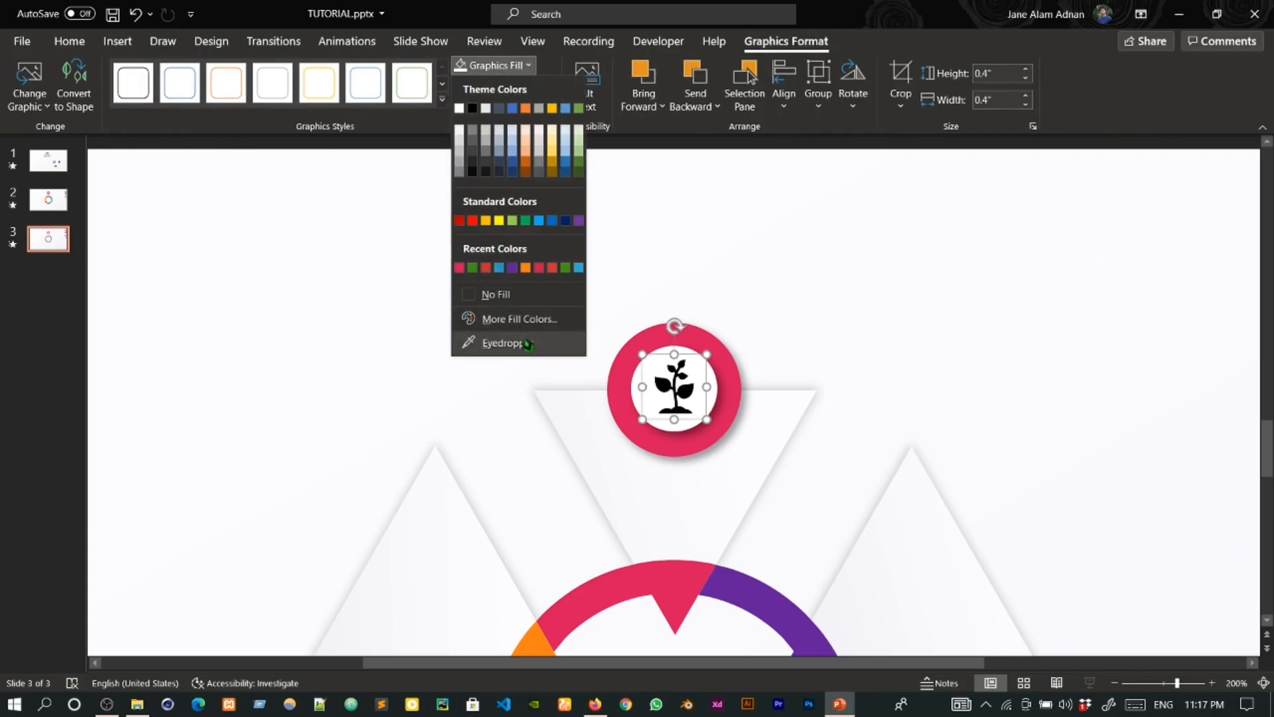
left_click(494, 344)
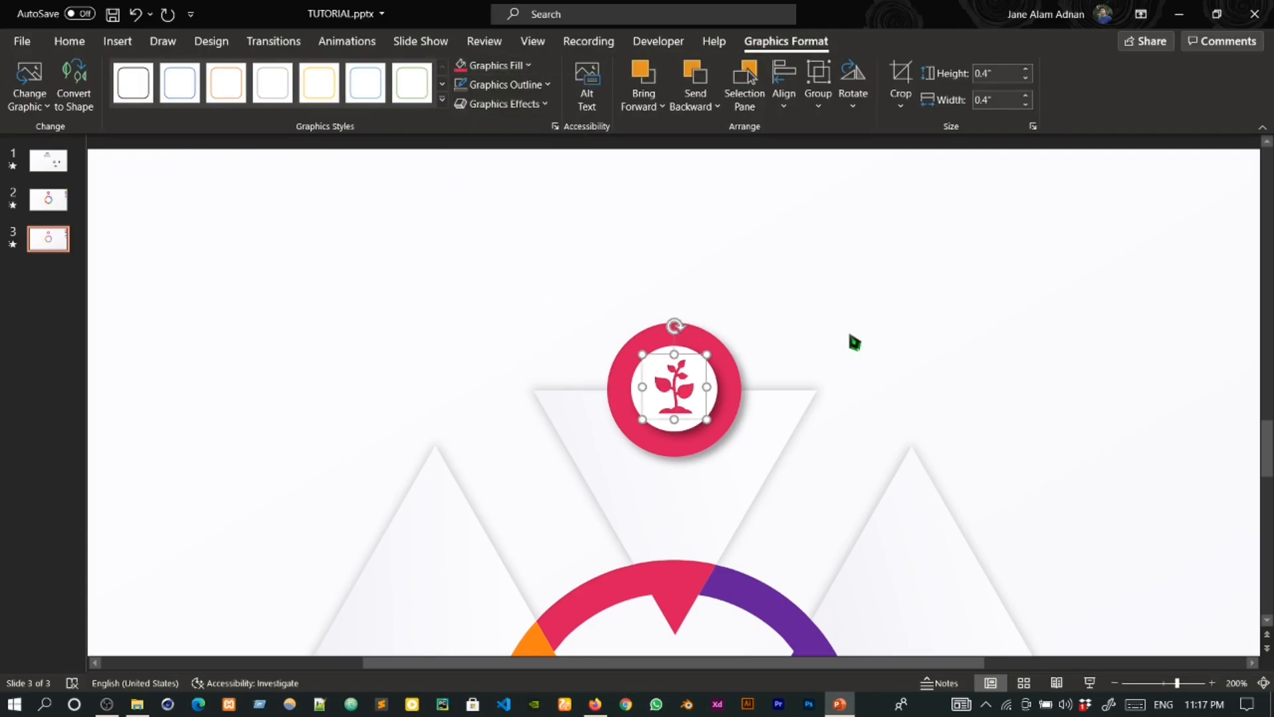
left_click(719, 266)
- Copy the "INFOGRAPHIC OPTION" title from slide 1 and place it above the pink circle on slide 3
scroll(720, 266, "down", 5)
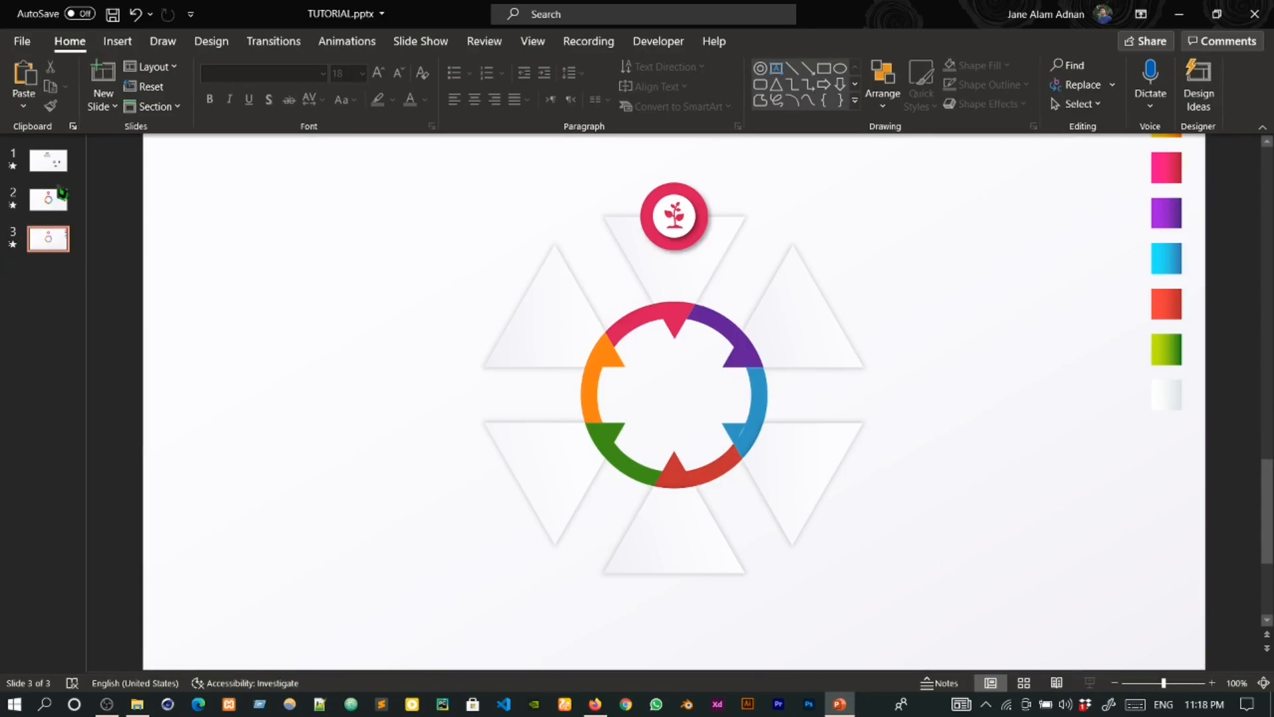
left_click(56, 166)
left_click(588, 180)
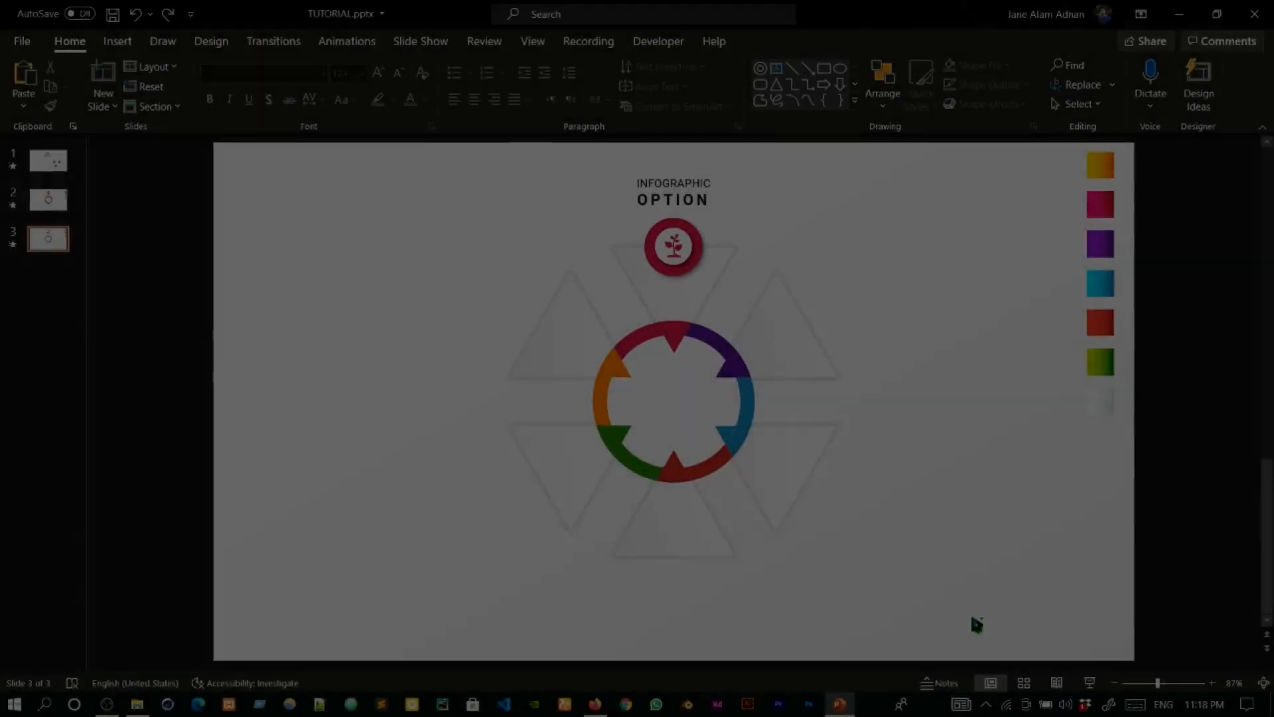